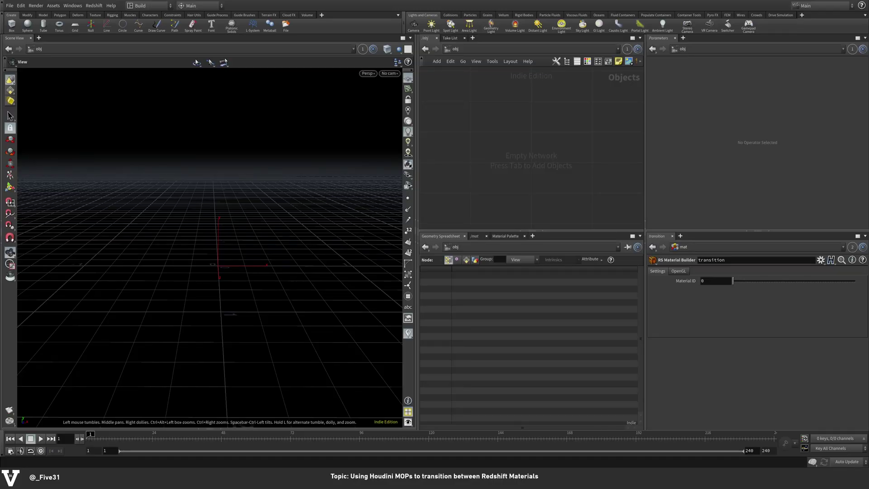
Inspect the transition RS Material Builder's shader network in /mat, then return to the material level.
left_click(475, 236)
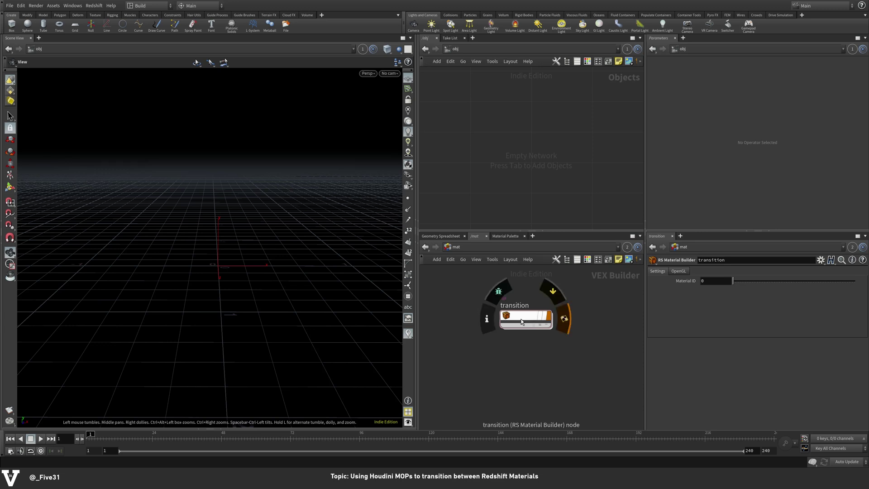
double_click(518, 322)
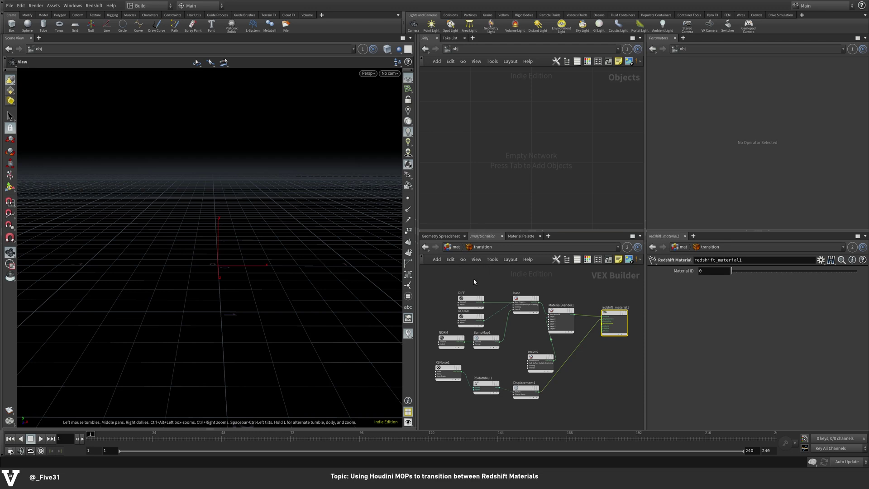
left_click(454, 247)
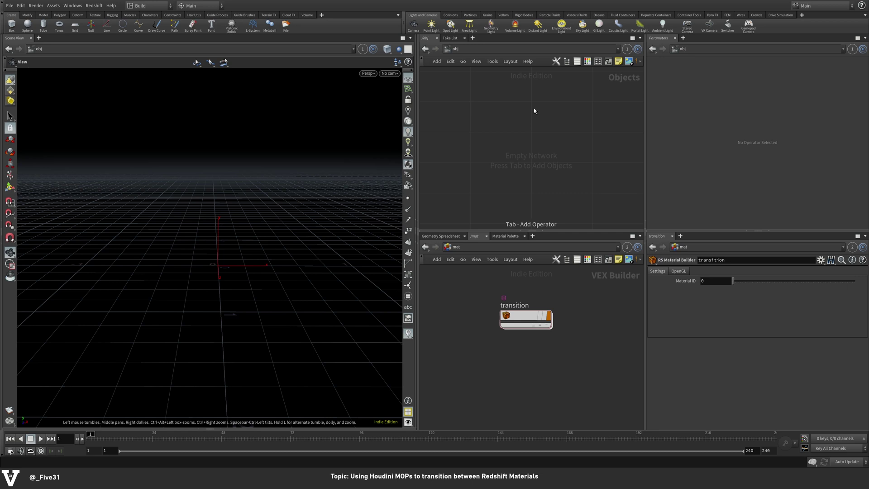
Add a Platonic Solids object in /obj and go inside it.
key("Tab")
type("platonic")
key("Return")
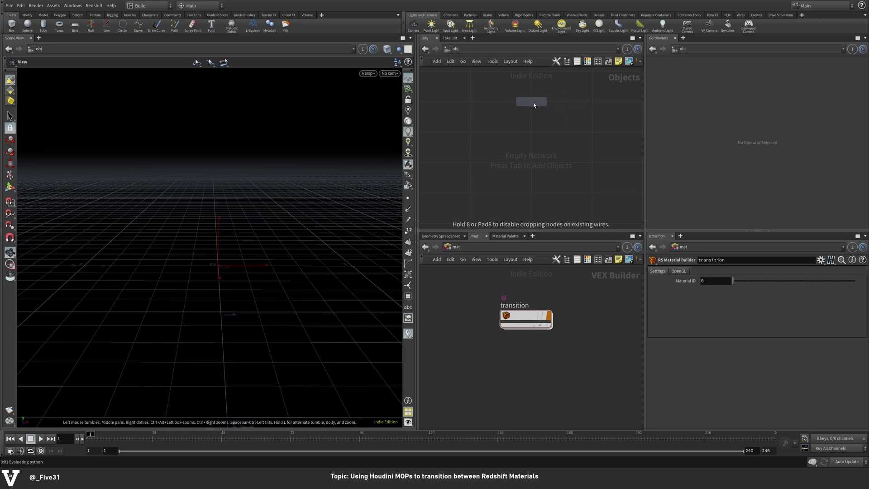
left_click(533, 104)
double_click(533, 102)
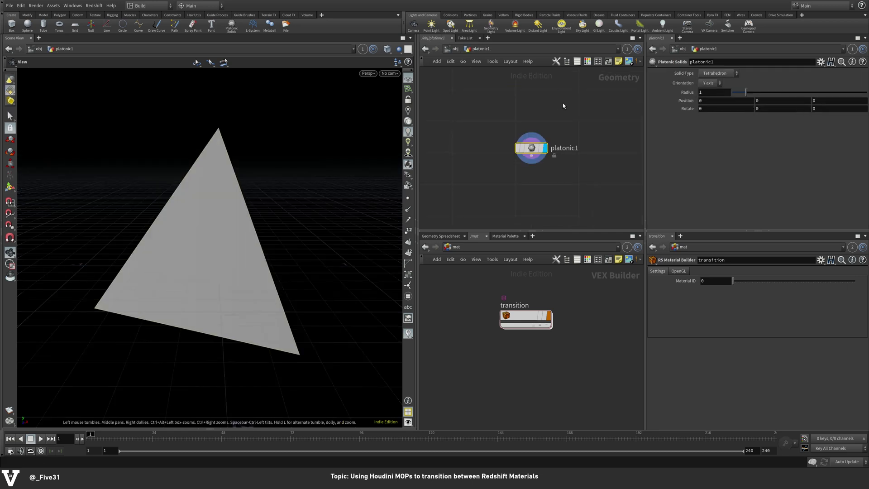
Rename the solid node to base and set its Solid Type to Icosahedron.
key("F2")
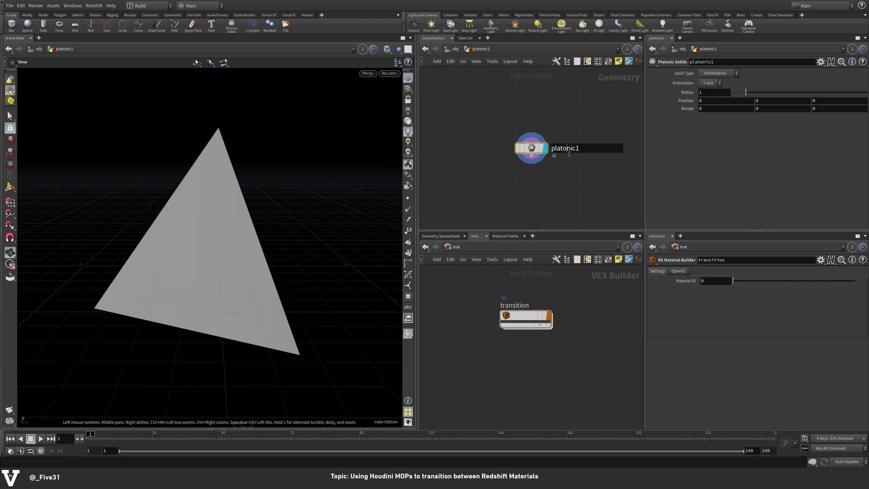
type("base")
key("Return")
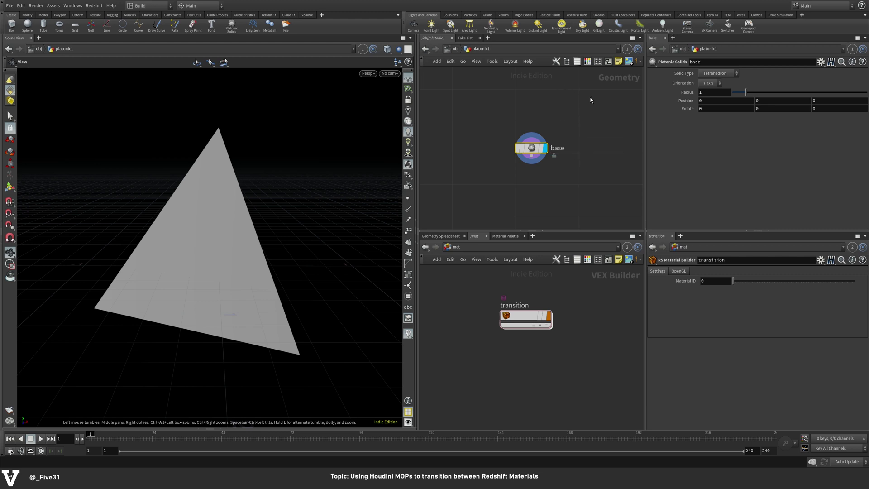
left_click_drag(532, 149, 516, 92)
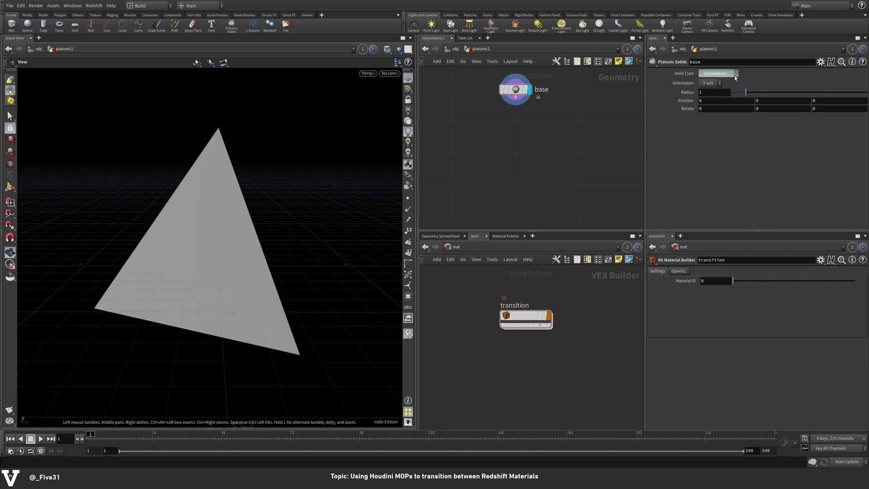
left_click(723, 113)
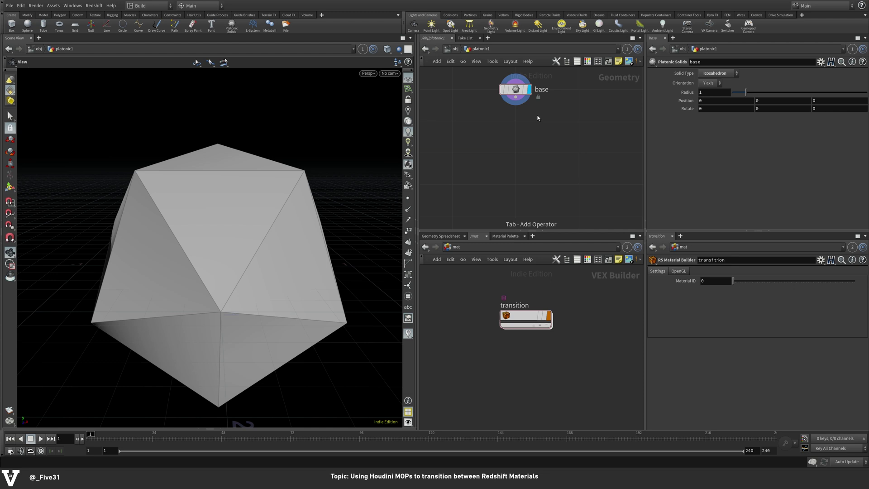
Append a displayed Subdivide node below base with Depth 2.
key("Tab")
type("subdivide")
key("Return")
left_click(519, 118)
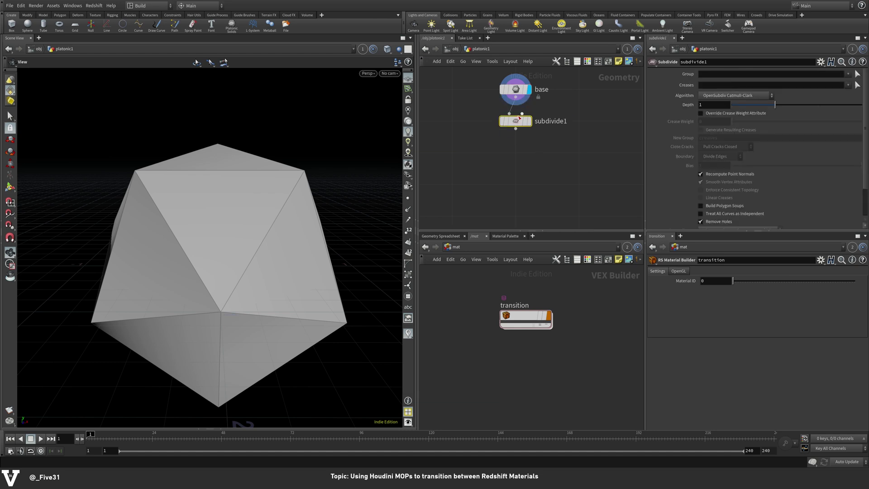
left_click(528, 121)
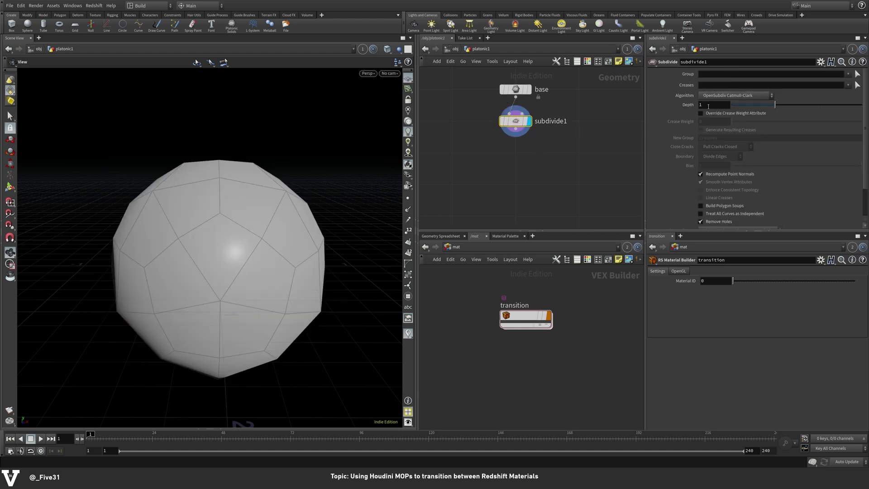
double_click(708, 106)
type("2")
key("Tab")
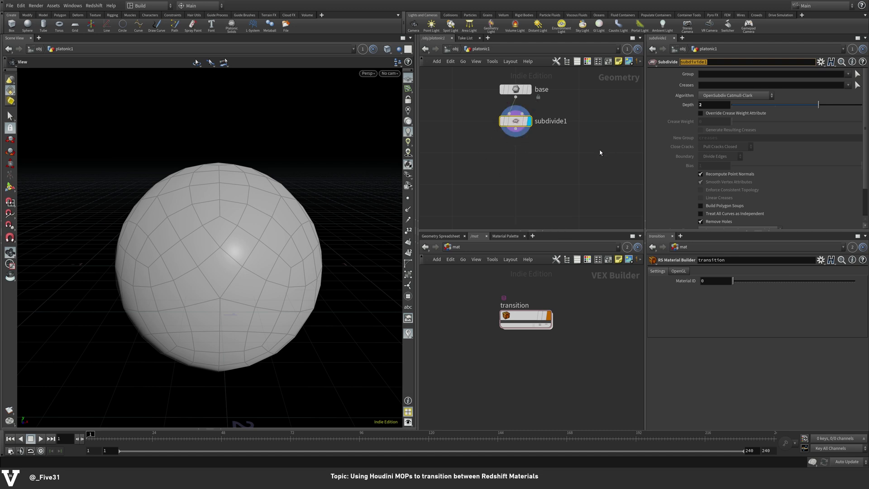
left_click(533, 155)
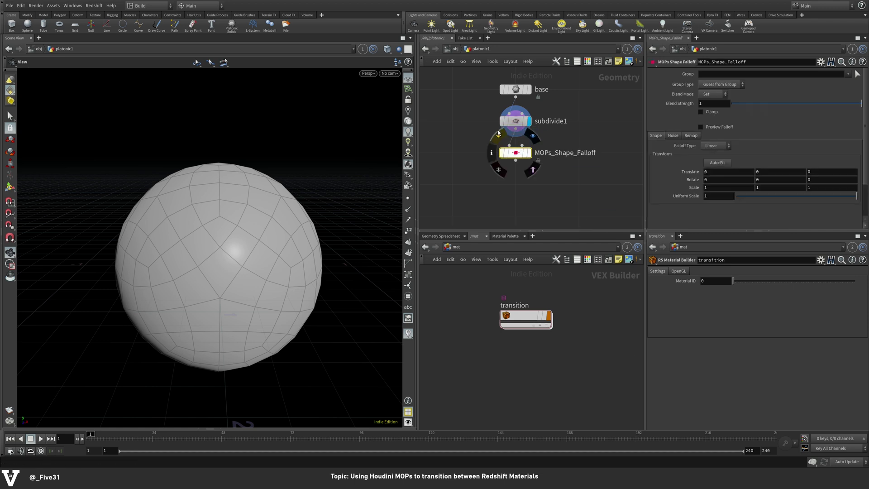
Display the MOPs_Shape_Falloff result in the viewport.
left_click(527, 152)
Turn on the shape falloff's Preview Falloff and try its preview preset and uniform scale.
left_click_drag(286, 249, 272, 232)
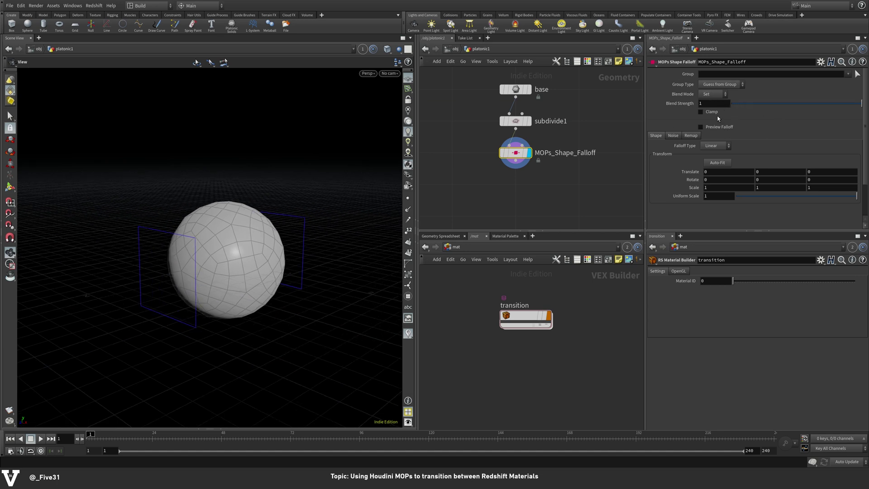
left_click(701, 127)
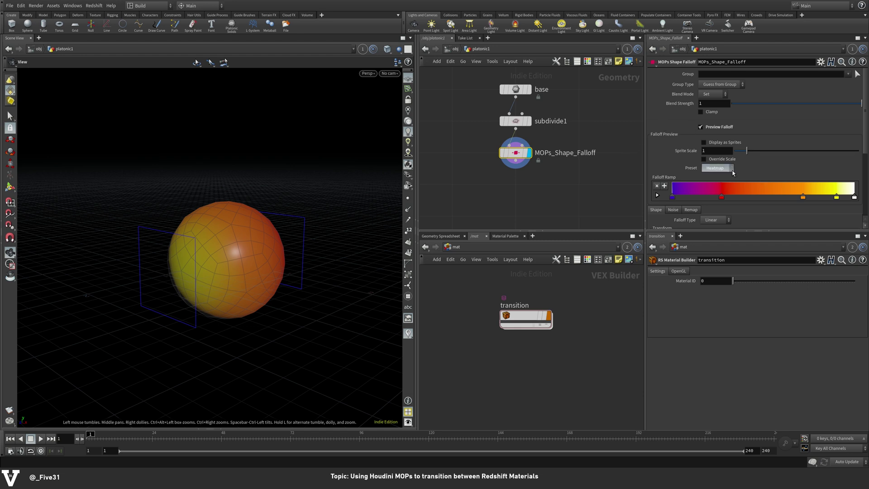
left_click(730, 172)
scroll(724, 169, "down", 1)
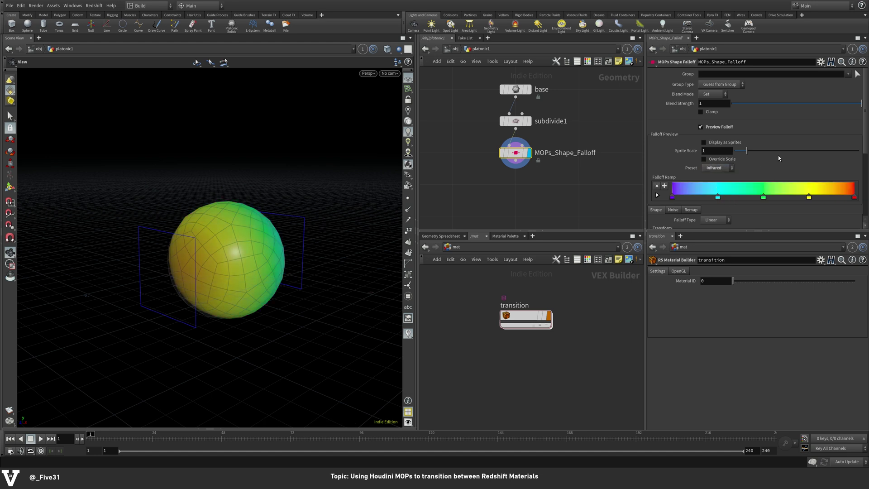
scroll(788, 184, "down", 3)
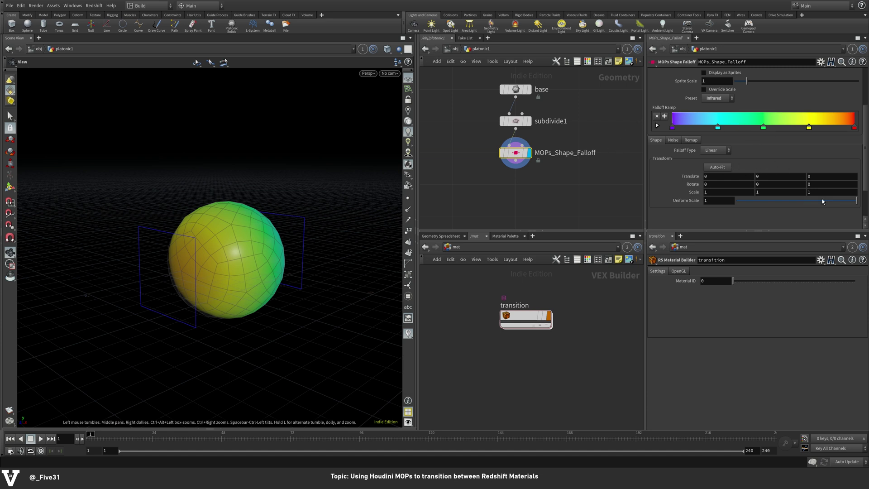
mouse_move(856, 203)
left_mouse_down()
mouse_move(752, 206)
mouse_move(857, 204)
left_mouse_up()
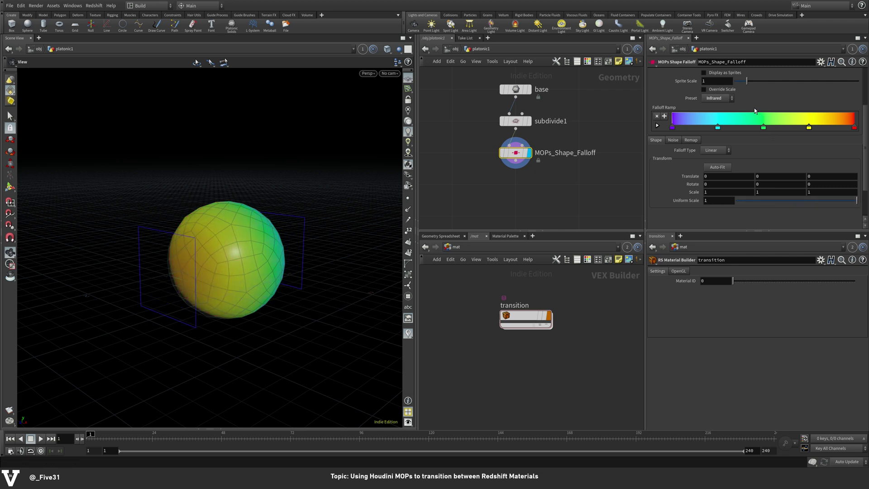
Apply the Blackbody ramp preset and delete its red and yellow keys, leaving black-to-white.
left_click(730, 98)
left_click(713, 115)
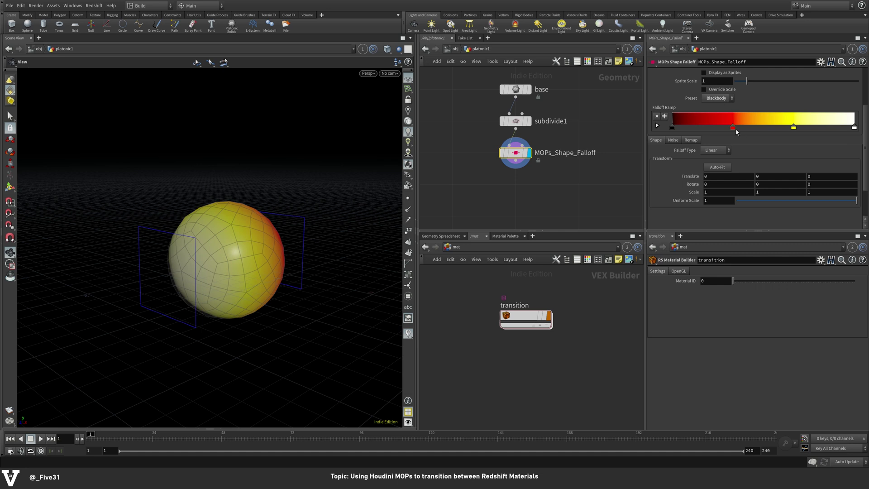
left_click(733, 127, "ctrl")
left_click(794, 127, "ctrl")
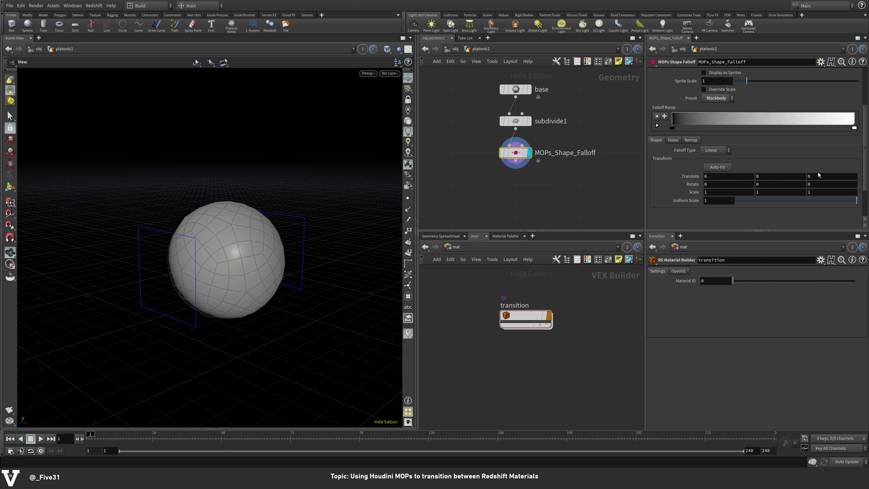
Set the shape falloff's Falloff Type to Spherical.
mouse_move(819, 176)
middle_mouse_down()
mouse_move(837, 179)
mouse_move(790, 183)
mouse_move(828, 181)
mouse_move(810, 186)
middle_mouse_up()
left_click(729, 150)
left_click(722, 168)
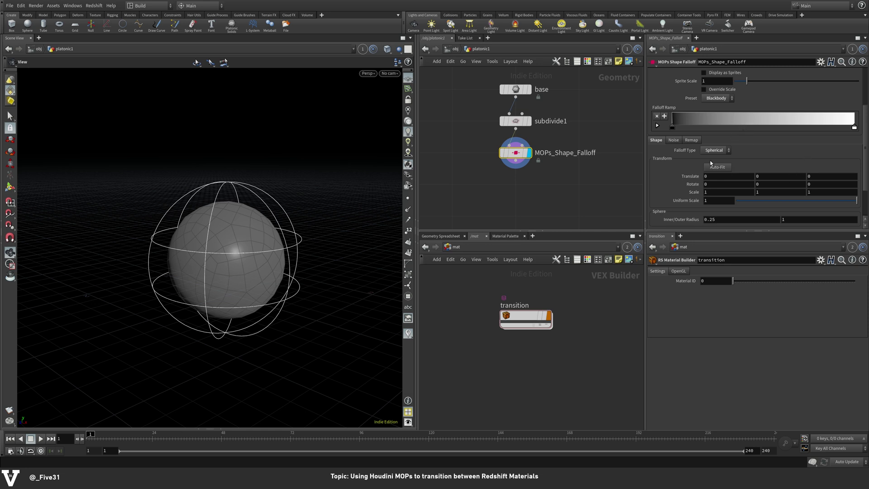
Place the falloff sphere at Translate Y -0.7 with Uniform Scale 0.293.
middle_click_drag(767, 177, 720, 185)
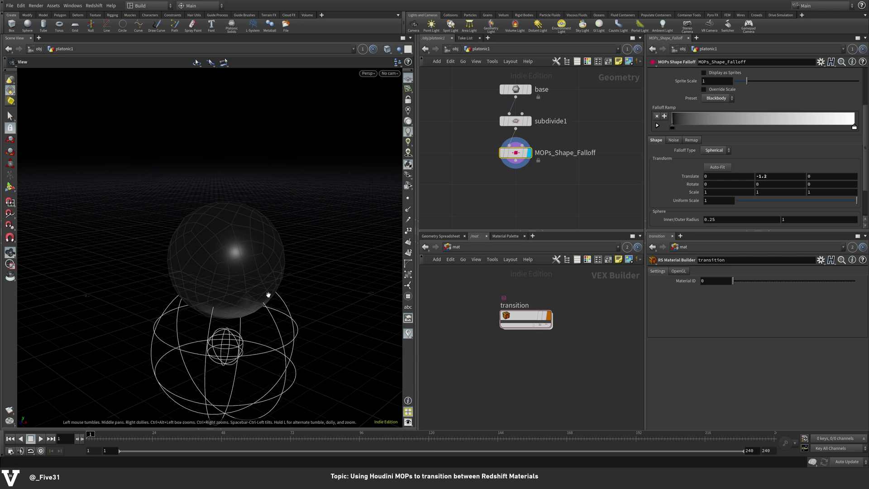
left_click_drag(267, 295, 312, 259, "alt")
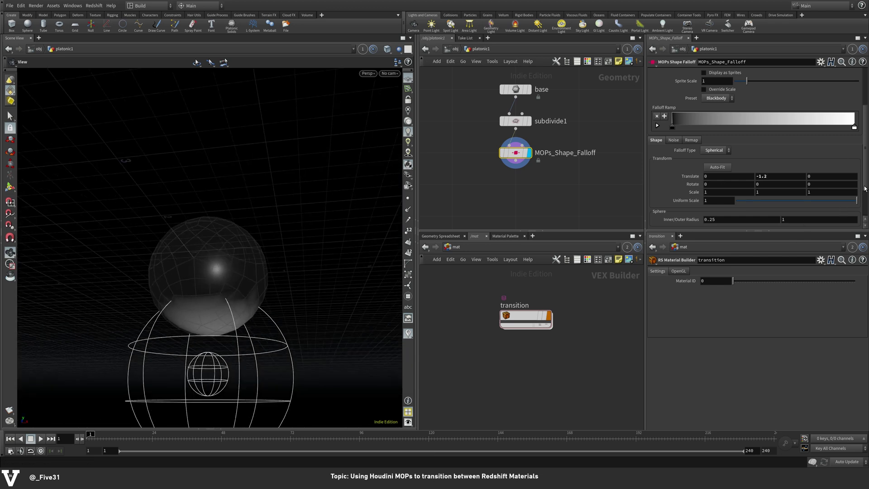
scroll(834, 184, "down", 3)
left_click_drag(856, 157, 809, 158)
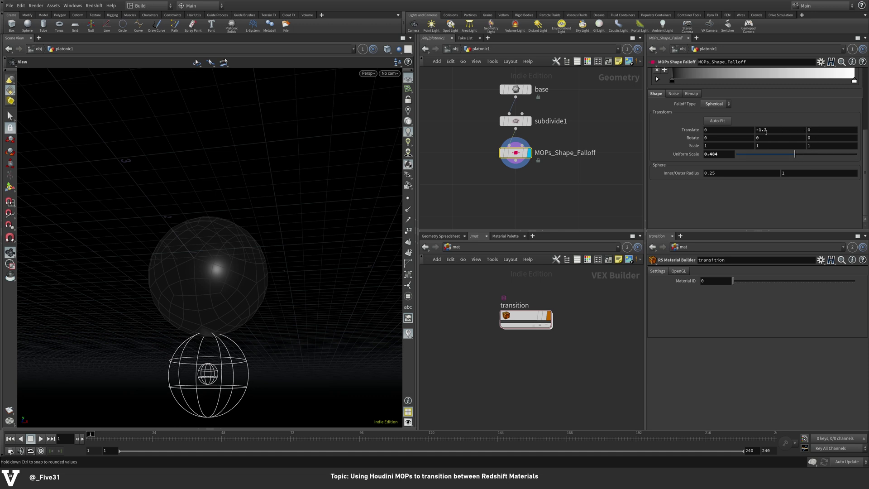
middle_click_drag(766, 132, 788, 139)
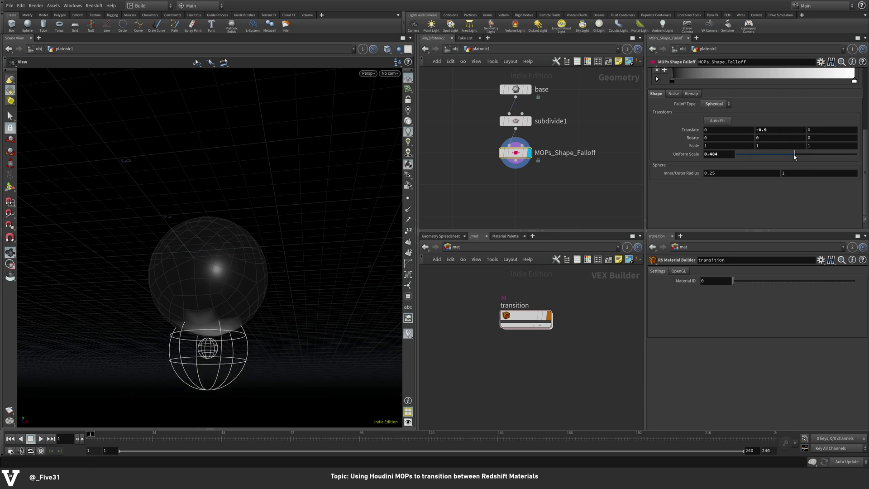
left_click_drag(795, 156, 775, 157)
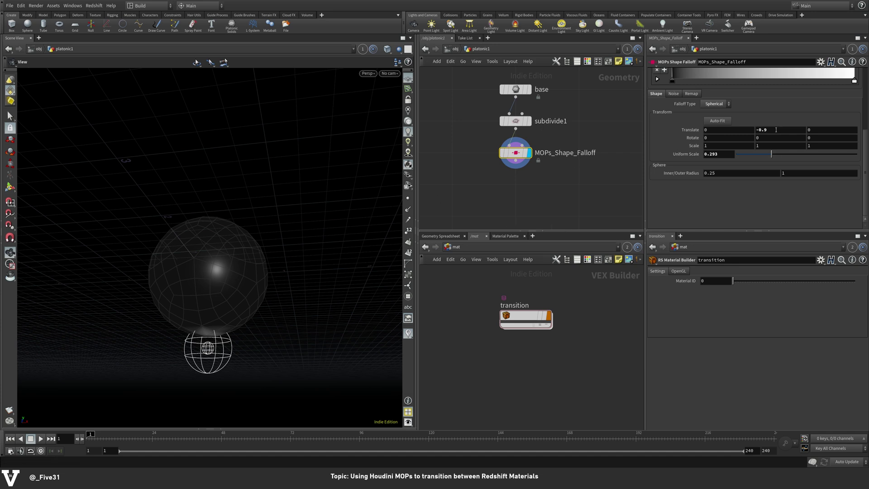
mouse_move(776, 130)
middle_mouse_down()
mouse_move(846, 130)
mouse_move(752, 131)
mouse_move(803, 132)
mouse_move(785, 133)
middle_mouse_up()
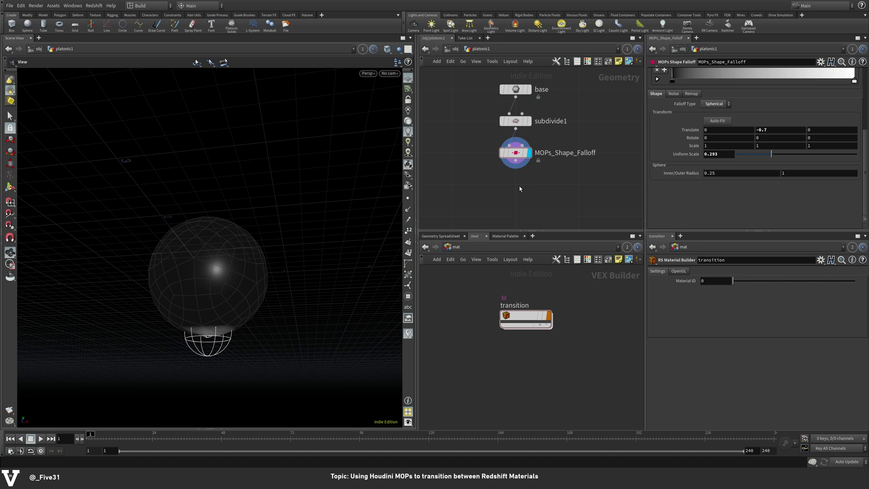
Add a MOPs Spread Falloff node below the shape falloff.
mouse_move(515, 156)
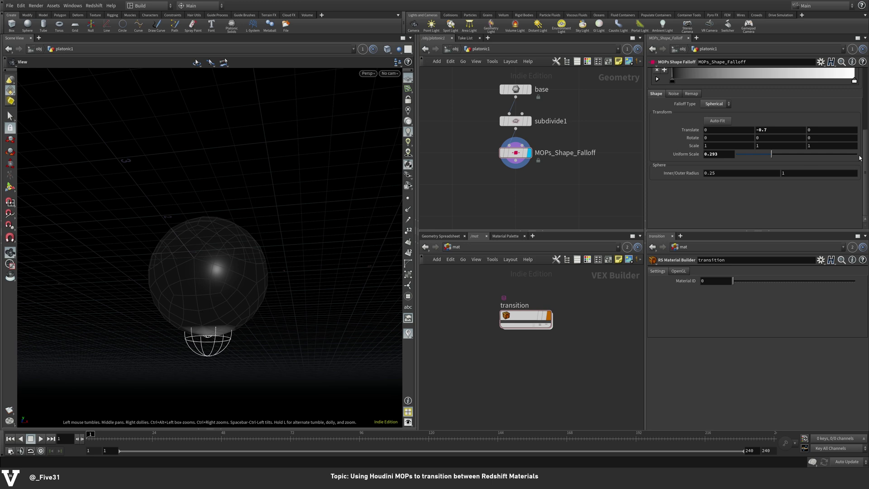
scroll(860, 158, "up", 2)
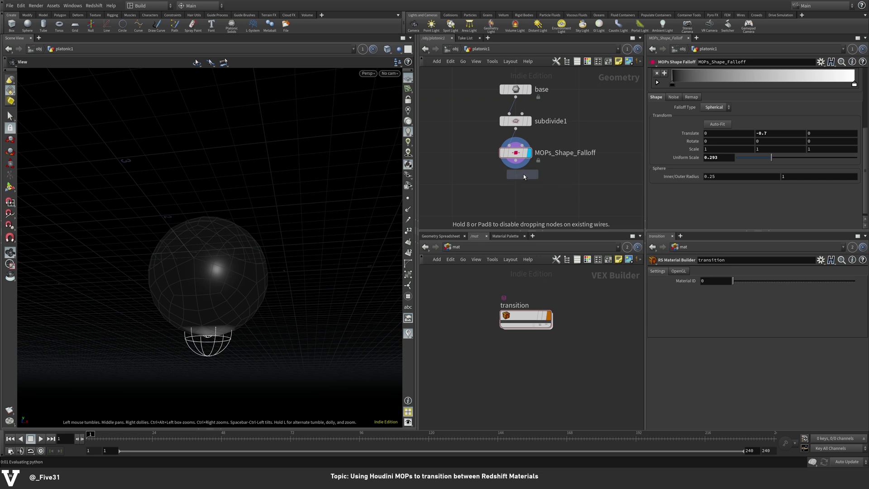
left_click(516, 185)
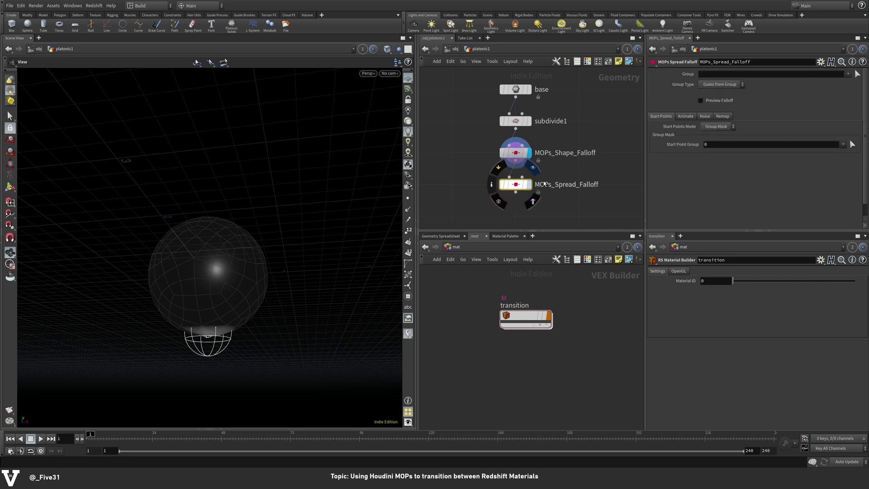
Set the spread falloff's Start Points Mode to Attribute (mops_falloff), checking the shape falloff.
left_click(687, 117)
left_click(661, 116)
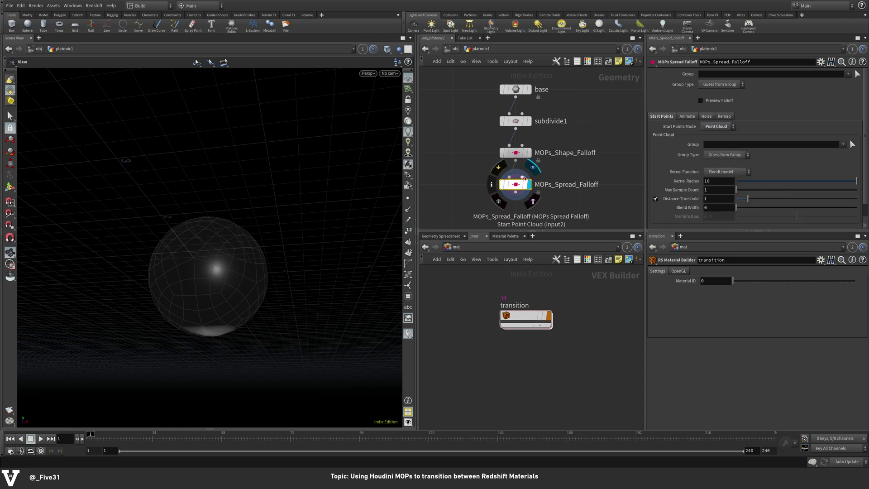
left_click(717, 129)
left_click(720, 153)
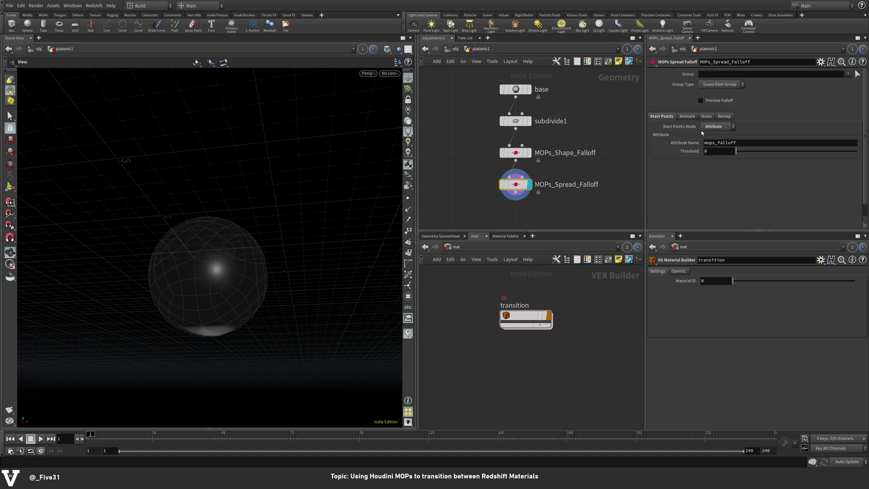
left_click(523, 156)
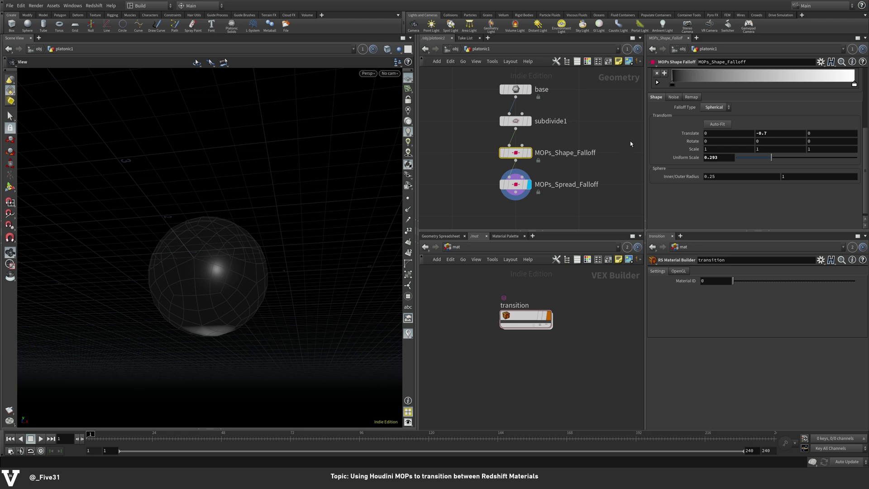
left_click(522, 184)
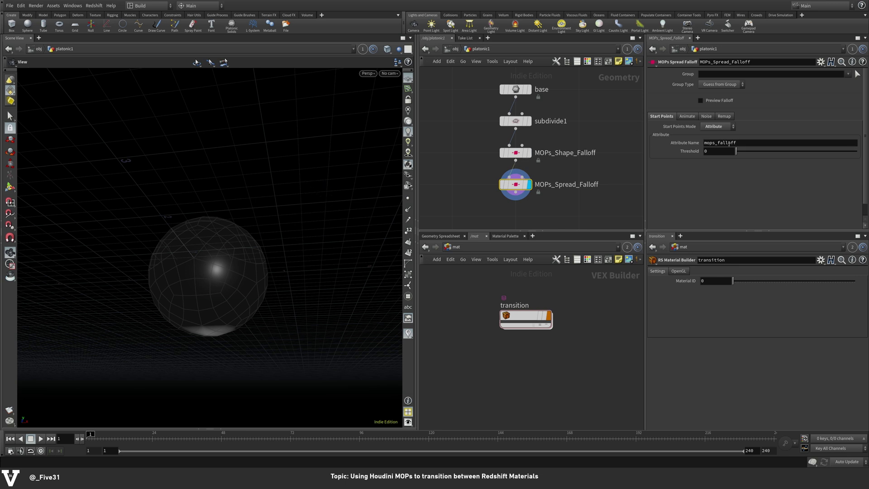
Browse the spread falloff's Animate, Noise and Remap tabs, scrubbing to frame 53 and testing Spread.
left_click(687, 117)
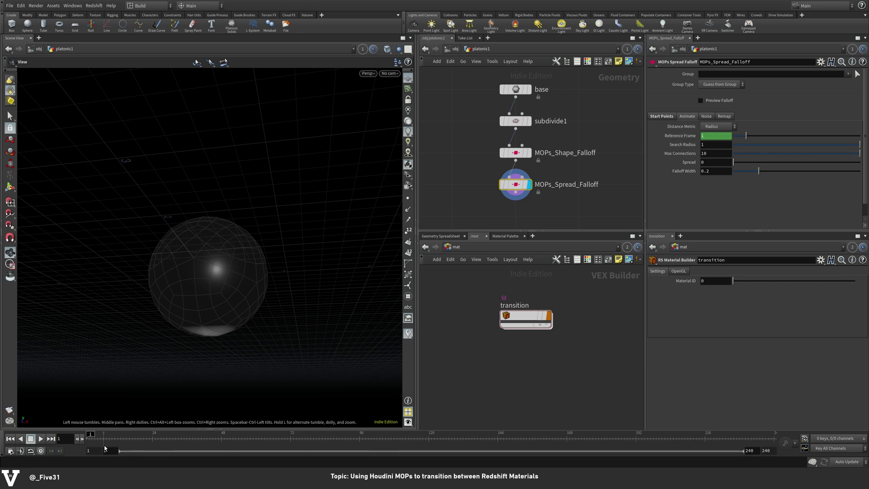
left_click_drag(114, 435, 88, 436)
left_click_drag(746, 167, 727, 164)
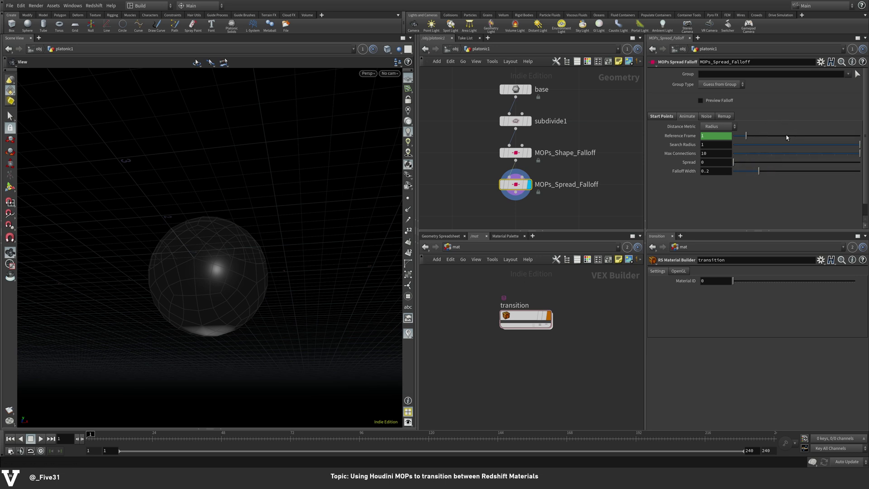
left_click(709, 117)
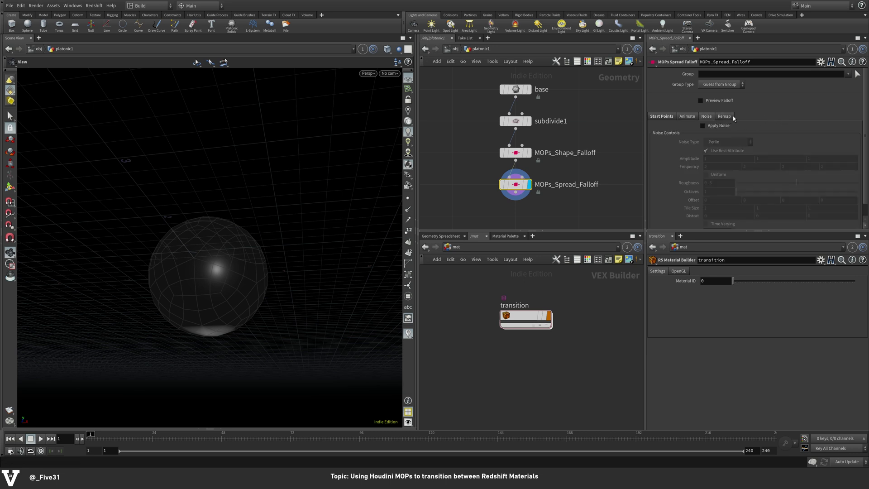
left_click(733, 117)
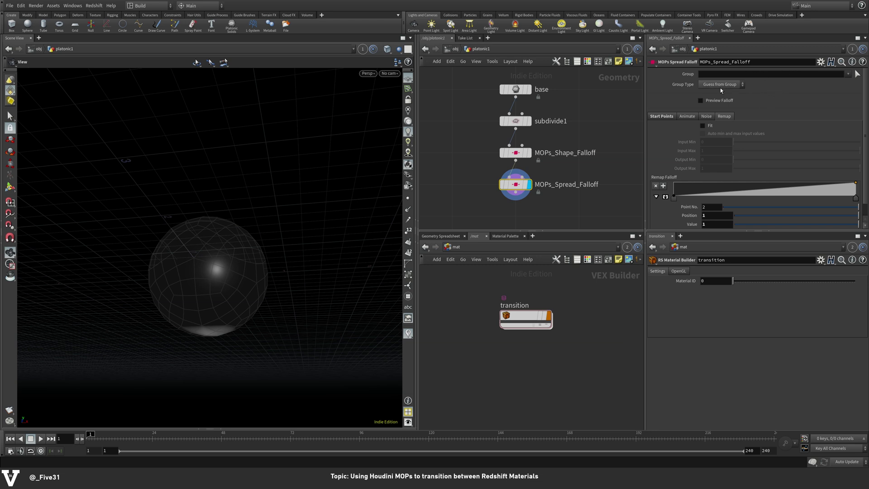
left_click(516, 153)
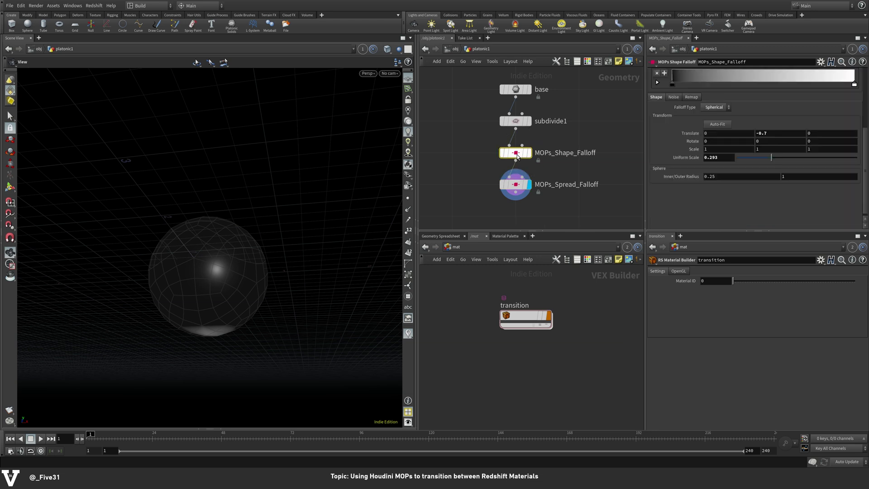
scroll(705, 132, "up", 5)
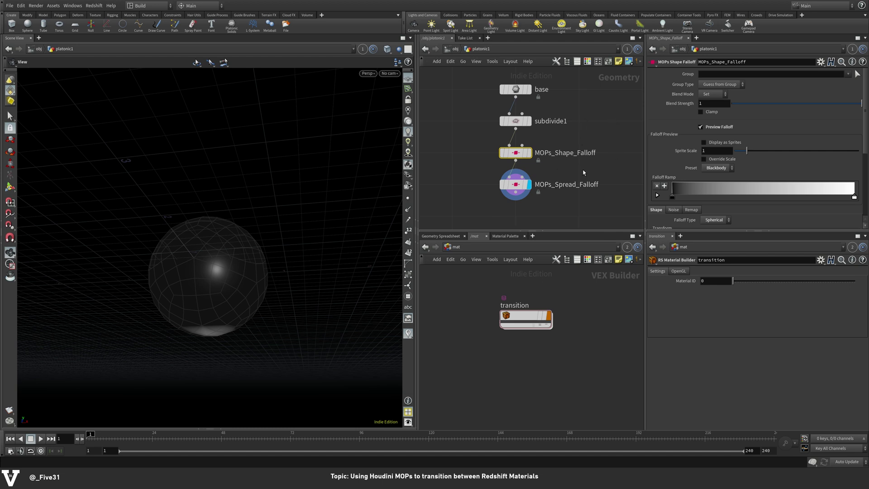
left_click(527, 185)
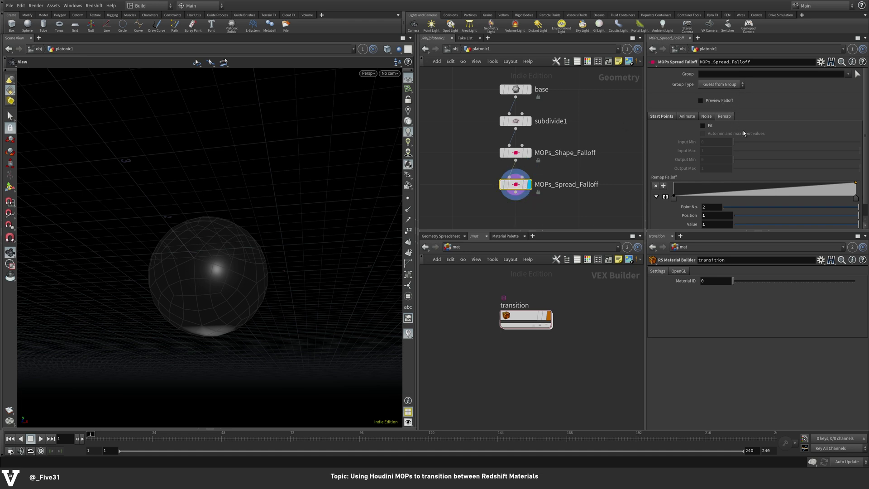
Enable the spread falloff's colour preview and set Spread to 0.597.
left_click(706, 100)
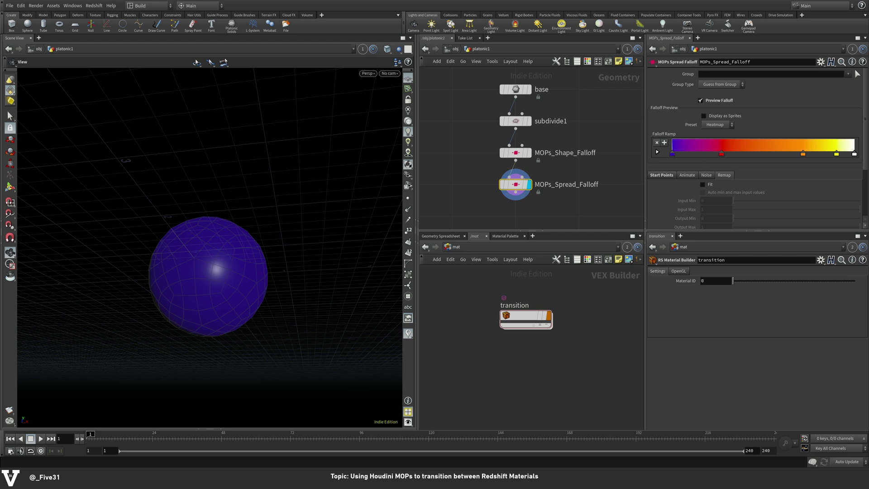
scroll(867, 156, "down", 3)
left_click(662, 115)
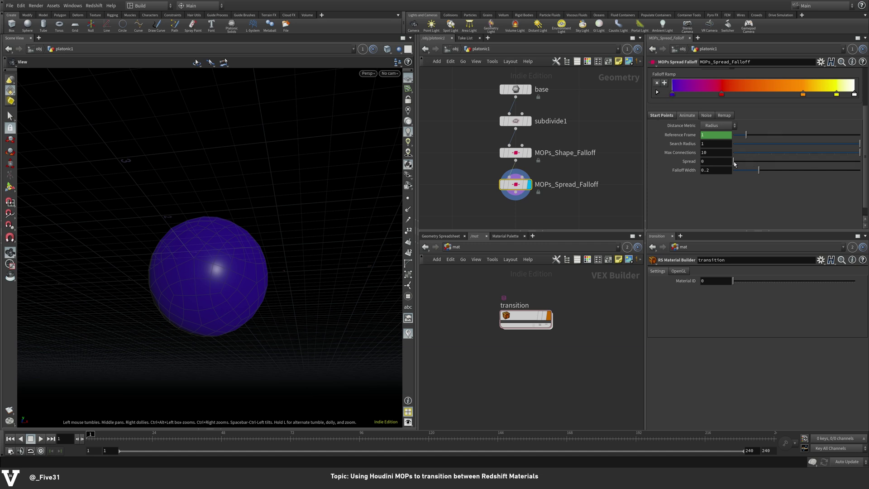
left_click_drag(734, 164, 771, 162)
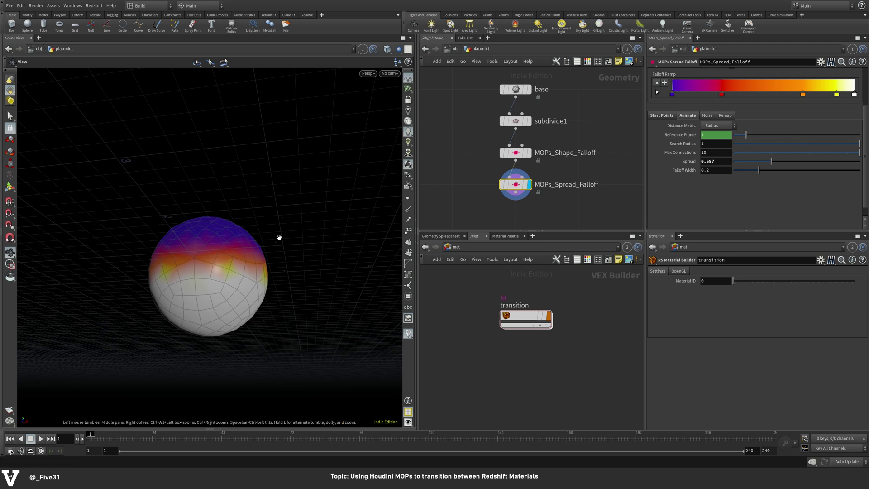
left_click_drag(277, 238, 196, 268)
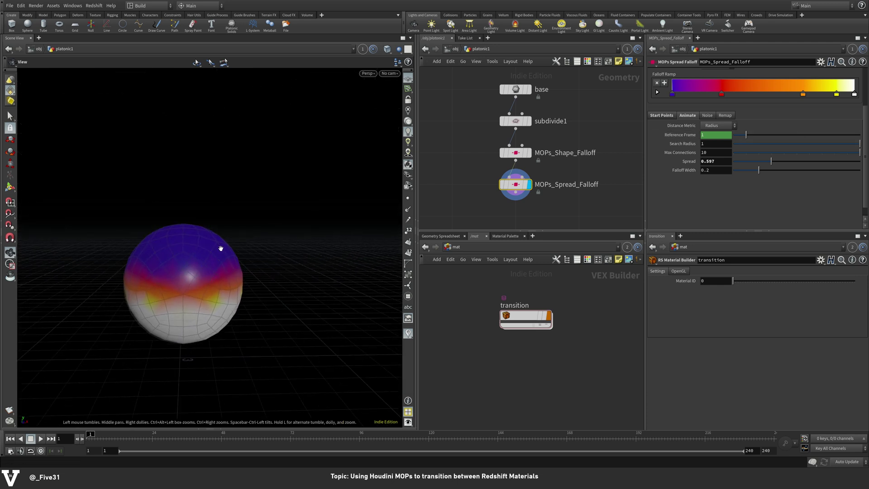
Enable Apply Noise on the spread falloff and raise subdivide1's Depth to 4.
left_click(707, 116)
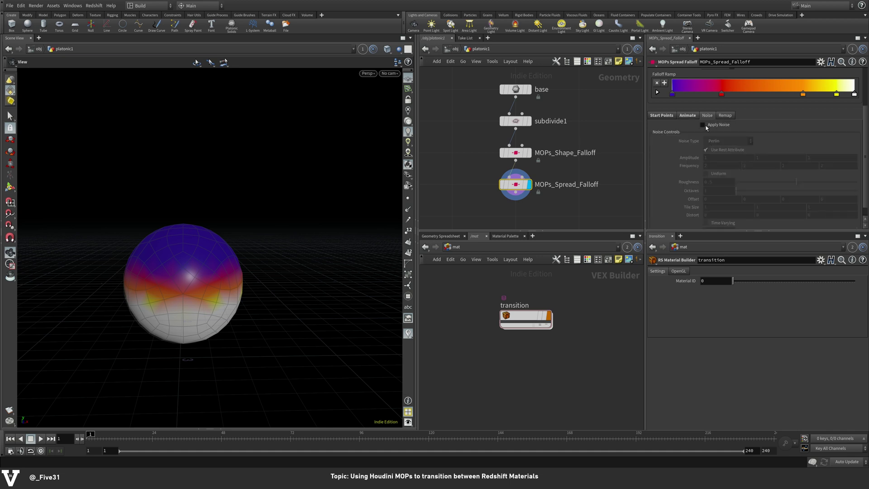
left_click(709, 129)
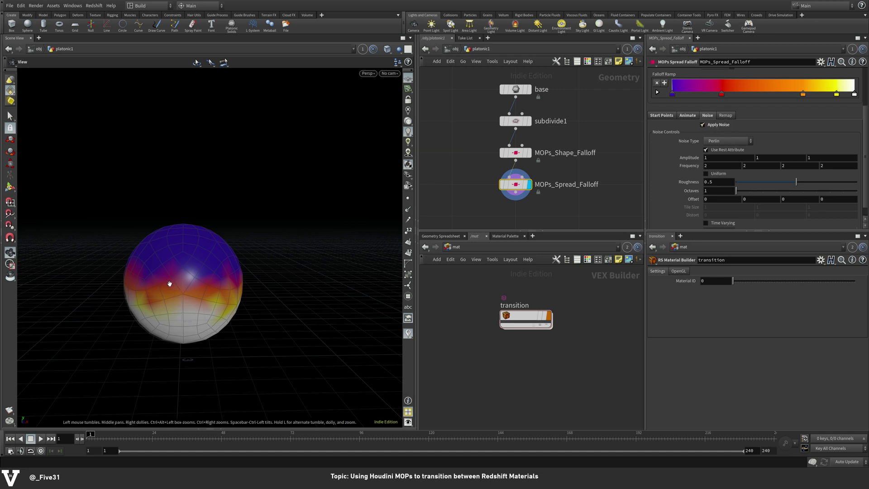
left_click(515, 121)
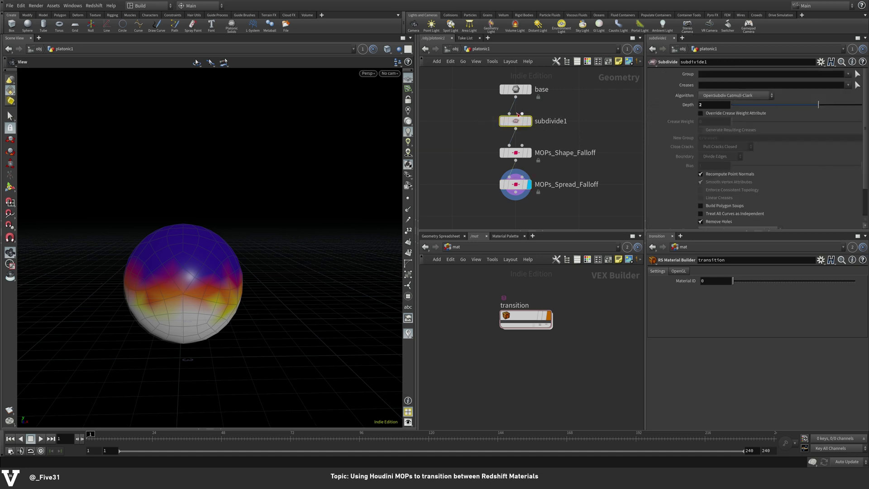
double_click(716, 106)
type("4")
key("Return")
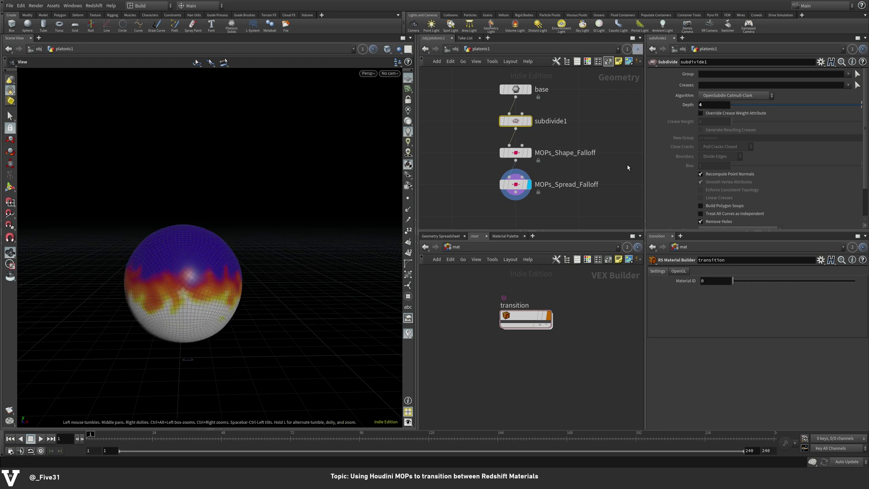
left_click(562, 185)
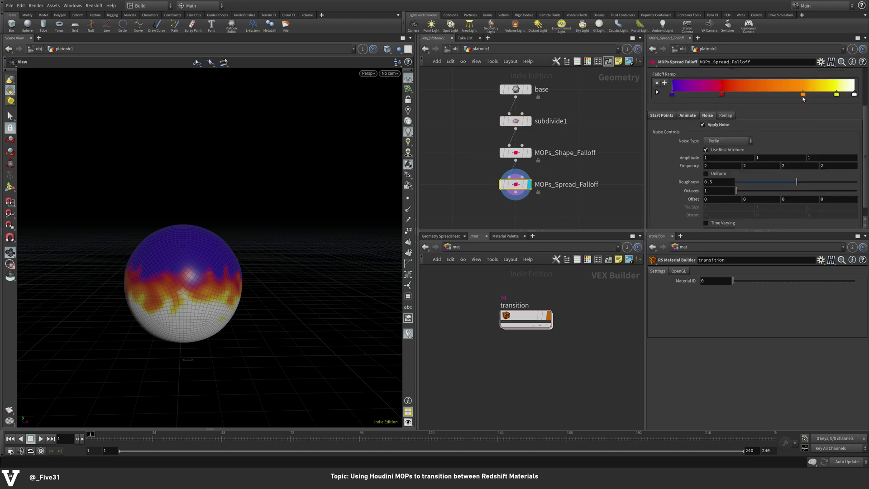
left_click(721, 95)
Change the spread falloff's Falloff Preview Preset from Heatmap to Blackbody.
scroll(717, 117, "up", 3)
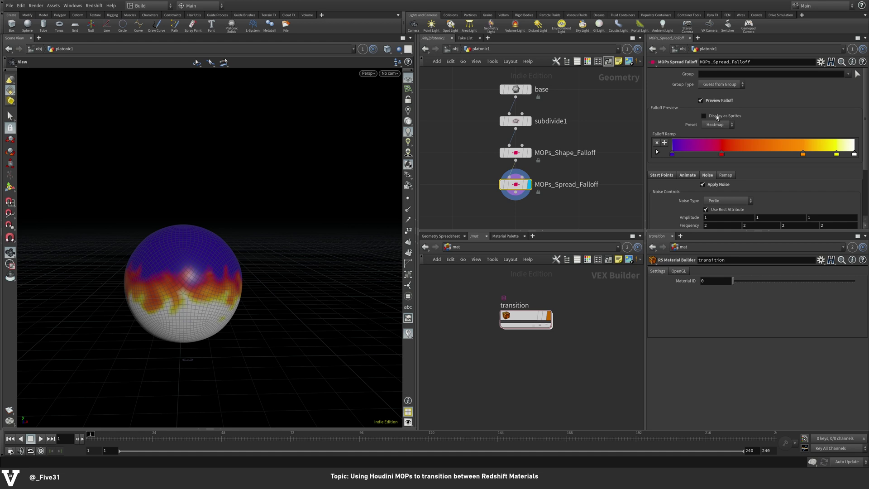
left_click(716, 125)
left_click(733, 156)
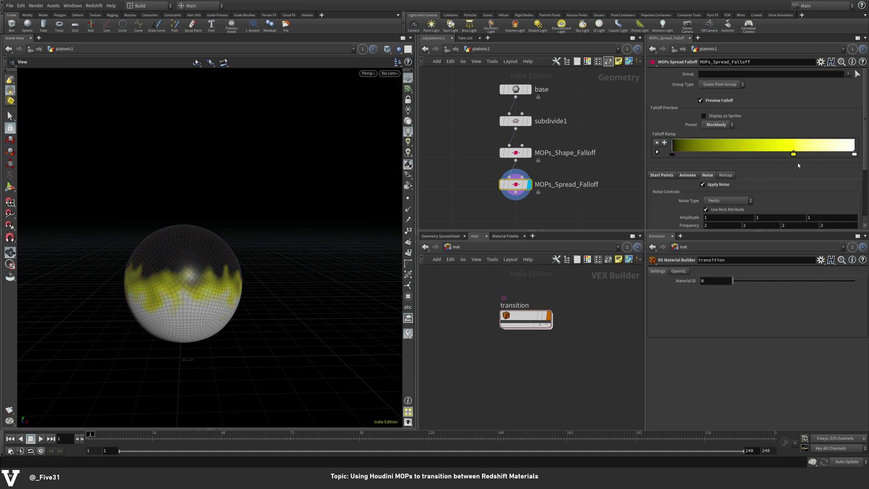
scroll(753, 149, "down", 2)
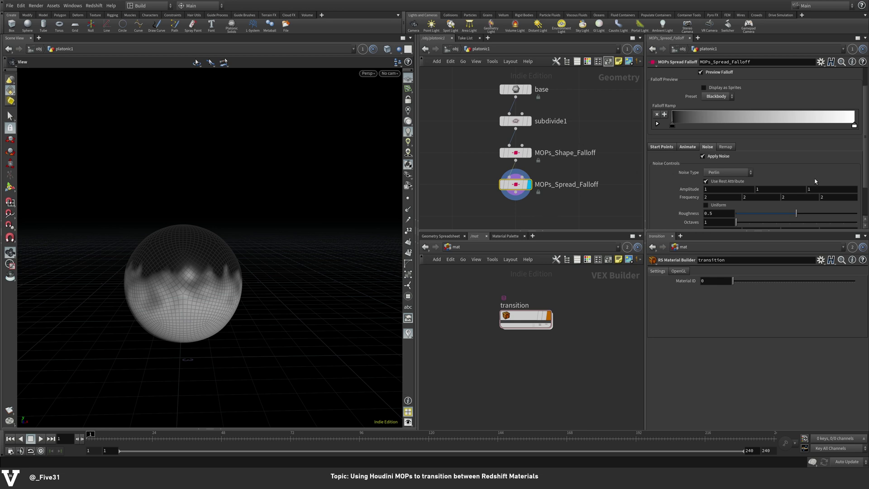
Set the spread falloff's Max Connections to 50 in its Animate settings.
scroll(851, 177, "down", 3)
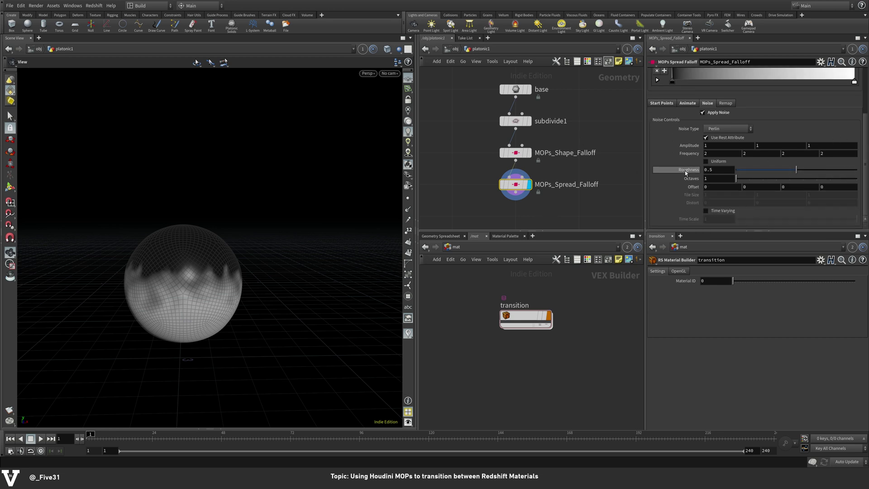
left_click(688, 103)
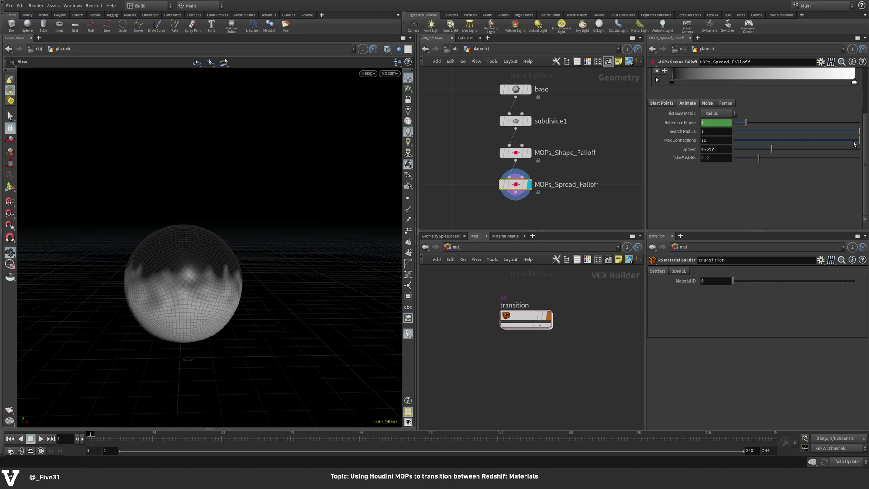
mouse_move(860, 140)
left_mouse_down()
mouse_move(772, 141)
mouse_move(849, 144)
mouse_move(772, 143)
mouse_move(837, 146)
left_mouse_up()
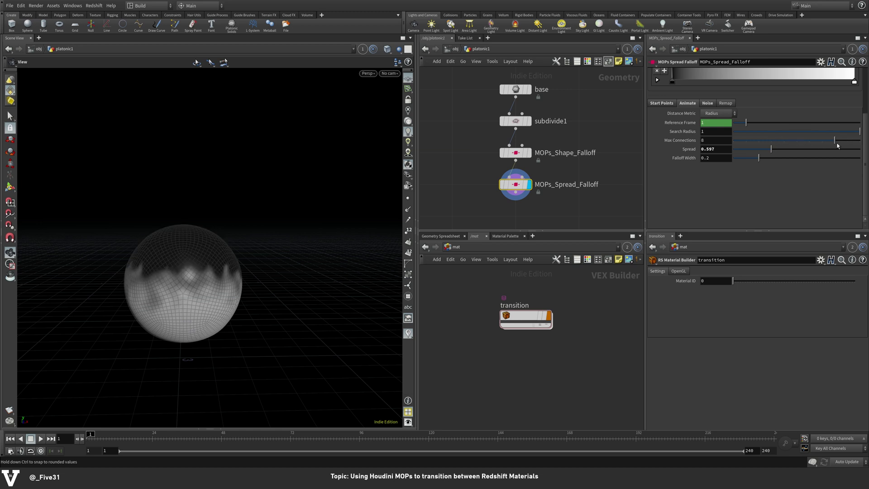
left_click(719, 142)
type("50")
key("Return")
Compare the Connectivity distance metric while adjusting spread, then return to Radius.
left_click(718, 113)
left_click(718, 122)
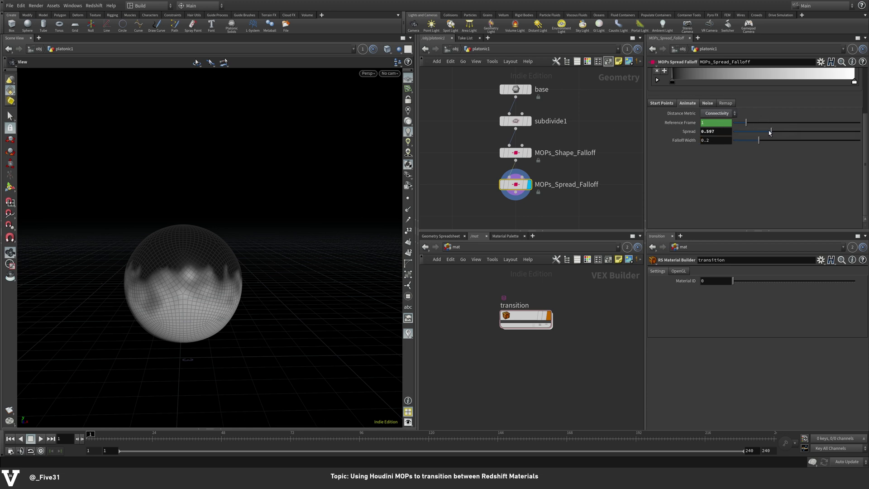
mouse_move(769, 130)
left_mouse_down()
mouse_move(747, 132)
mouse_move(772, 132)
mouse_move(757, 143)
left_mouse_up()
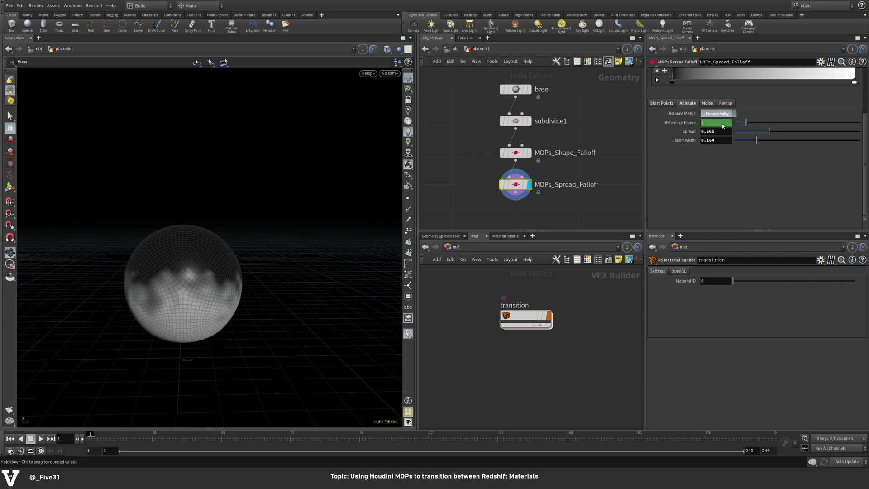
left_click(718, 113)
left_click(719, 105)
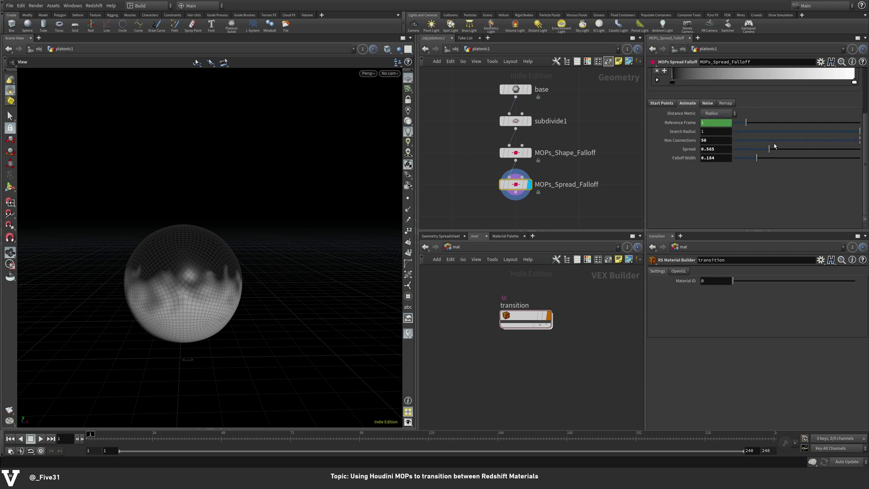
Keyframe Spread at 0 on frame 1 and 1.5 on frame 96.
left_click_drag(769, 151, 715, 153)
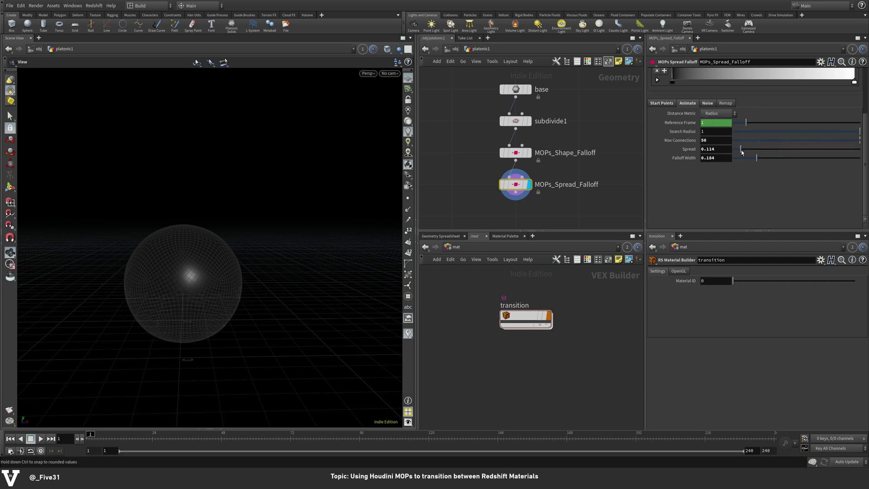
left_click(686, 150, "alt")
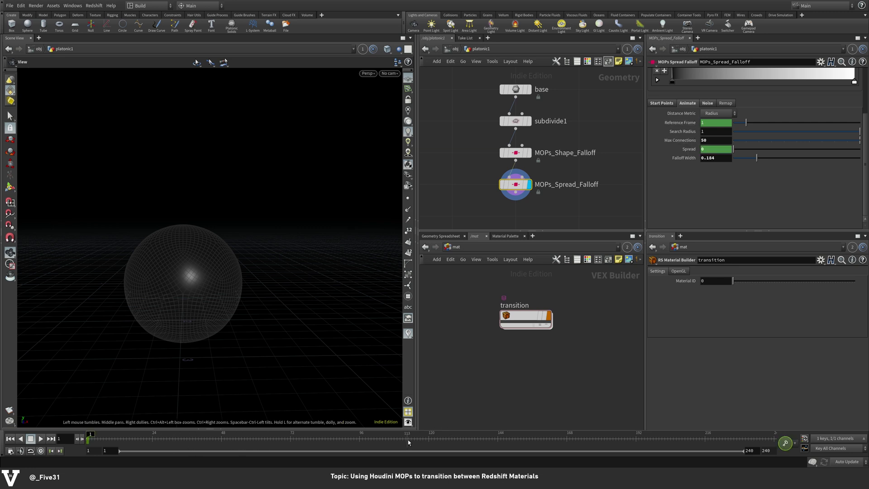
left_click(360, 437)
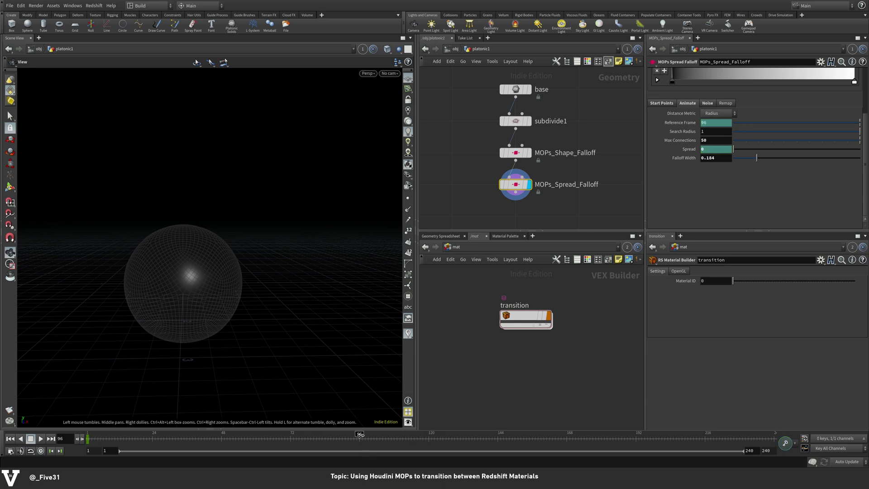
mouse_move(751, 148)
left_mouse_down()
mouse_move(865, 152)
mouse_move(797, 149)
mouse_move(819, 148)
left_mouse_up()
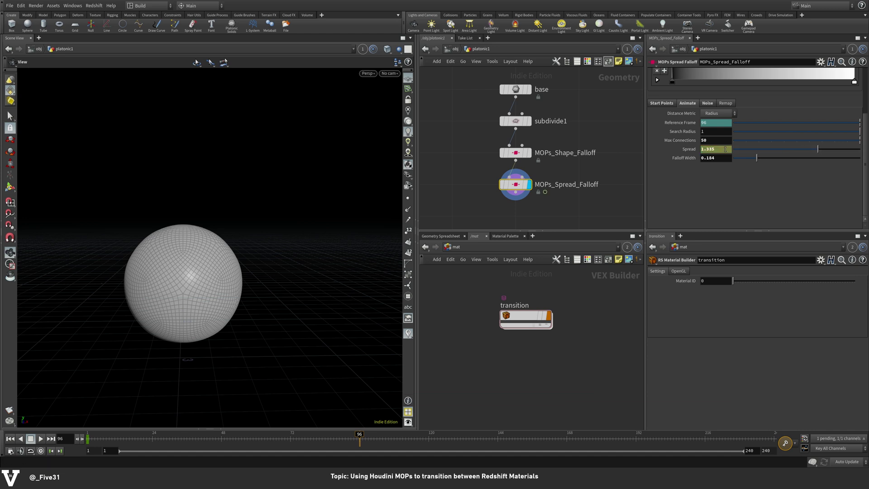
left_click(716, 149)
type("1.5")
key("Return")
left_click(689, 149, "alt")
Play and scrub the timeline to watch the falloff sweep over the sphere.
left_click(324, 440)
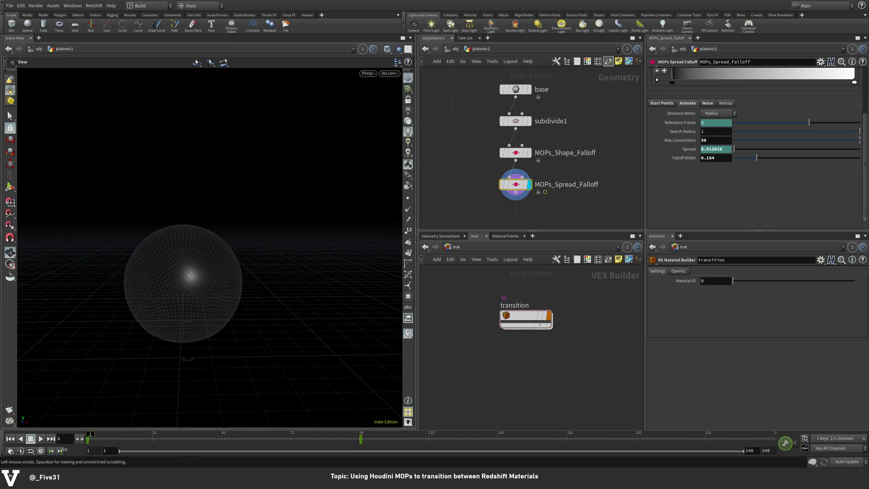
left_click(40, 438)
left_click(30, 438)
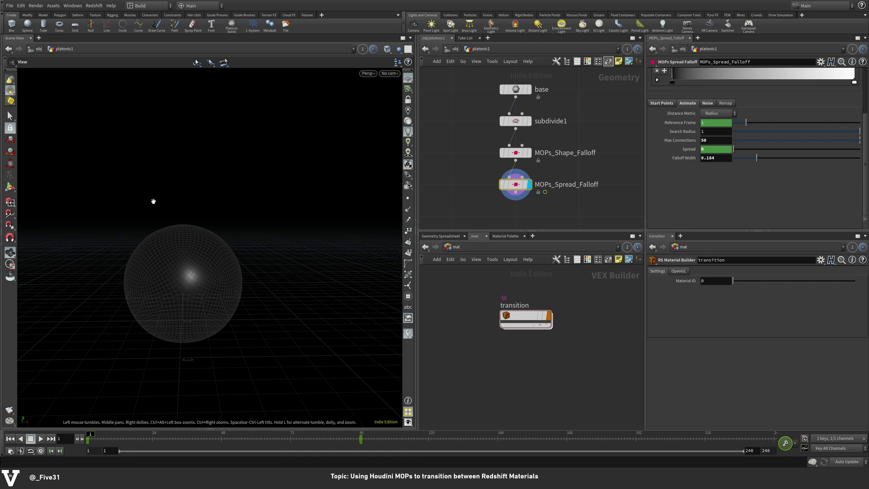
key("Up")
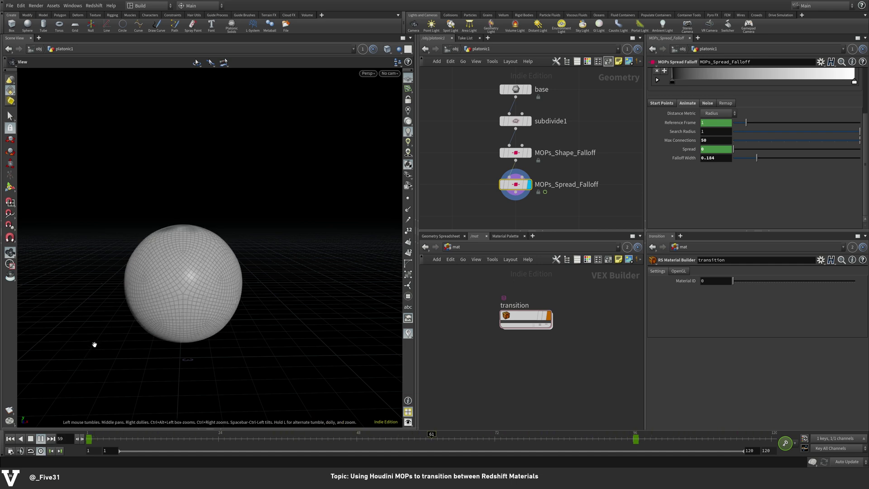
left_click(31, 439)
mouse_move(135, 438)
left_mouse_down()
mouse_move(407, 441)
mouse_move(136, 441)
mouse_move(349, 451)
left_mouse_up()
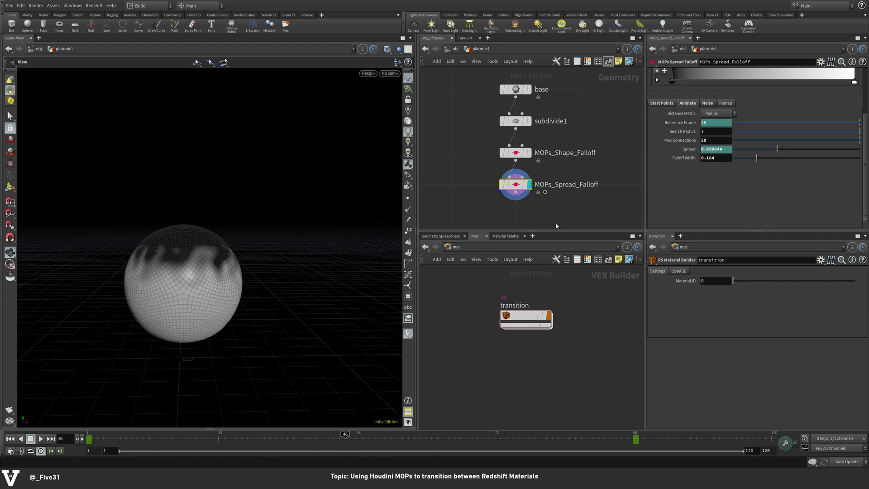
left_click(495, 202)
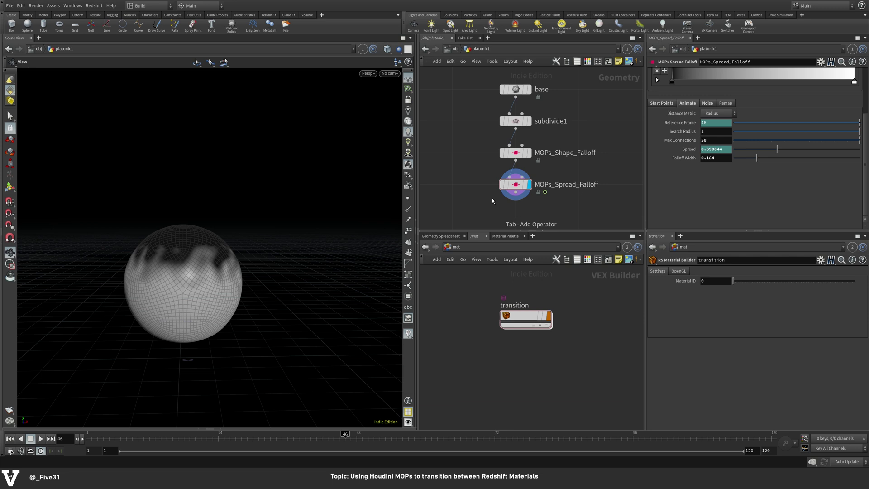
Add a UV Project node below MOPs_Spread_Falloff.
key("Tab")
type("uvproject")
key("Return")
left_click(516, 199)
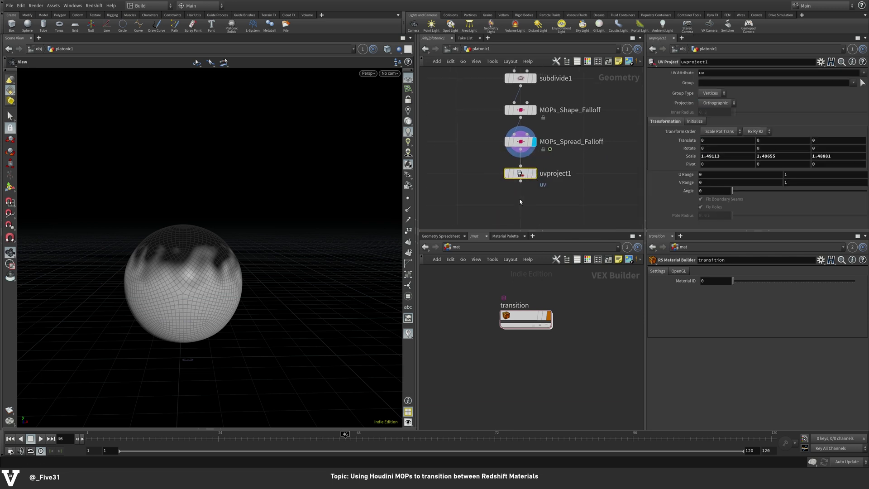
mouse_move(531, 174)
left_click(495, 198)
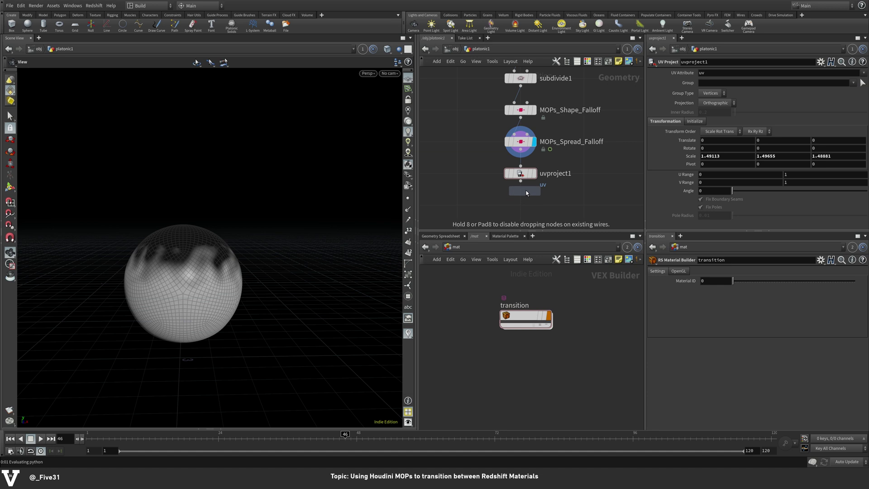
Add a displayed Material node assigning /mat/transition, then enter the transition network.
left_click(540, 210)
left_click(534, 205)
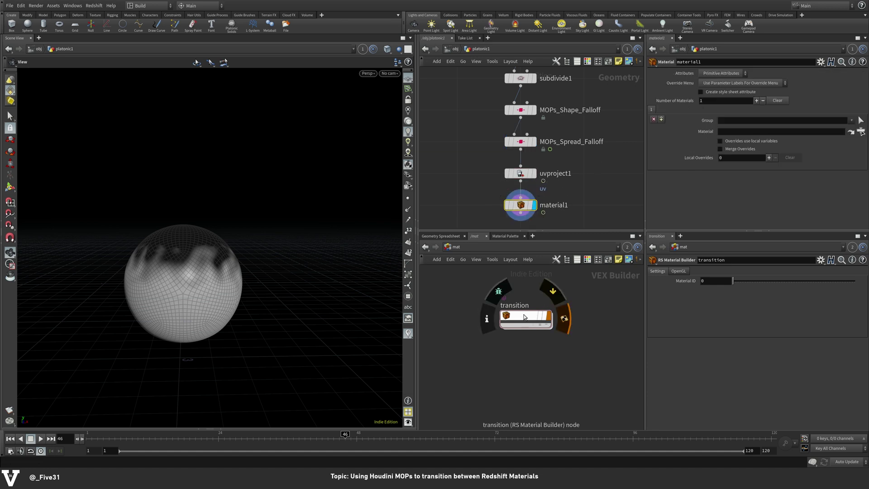
mouse_move(527, 317)
left_mouse_down()
mouse_move(742, 134)
mouse_move(730, 132)
left_mouse_up()
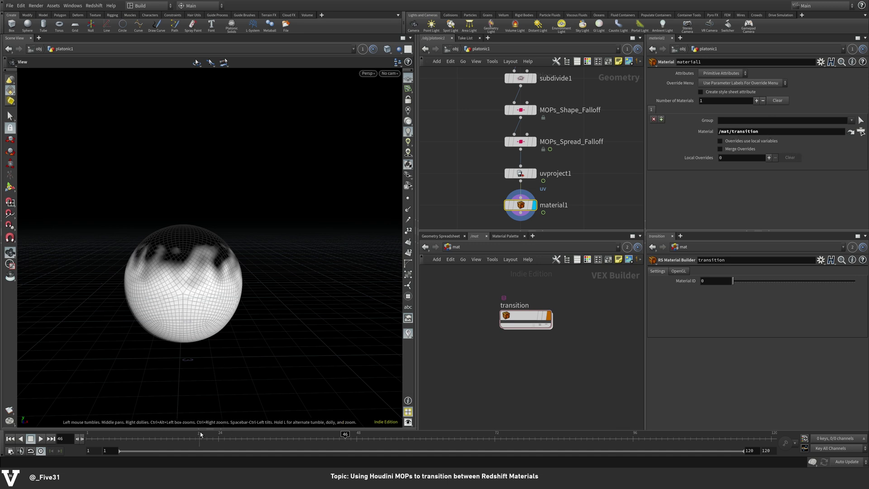
double_click(526, 318)
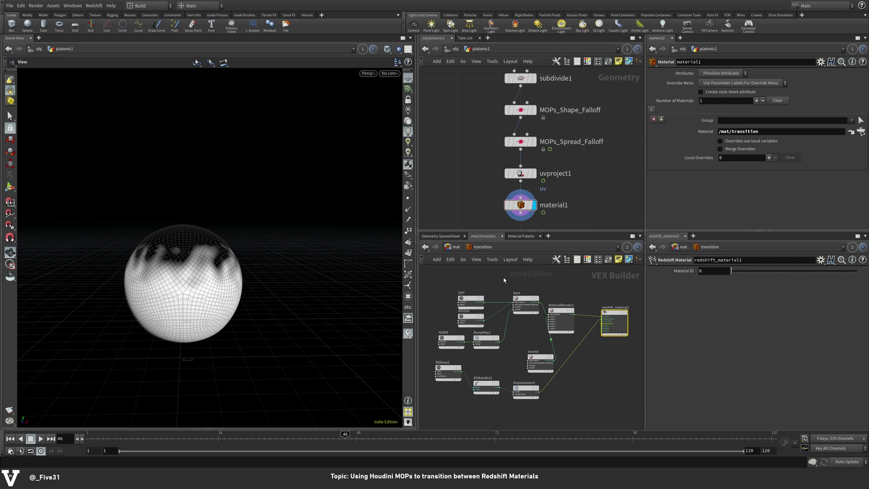
Inspect the second material's Overall settings and move RSNoise1, RSMathMul1 and Displacement1 down-right.
left_click(540, 359)
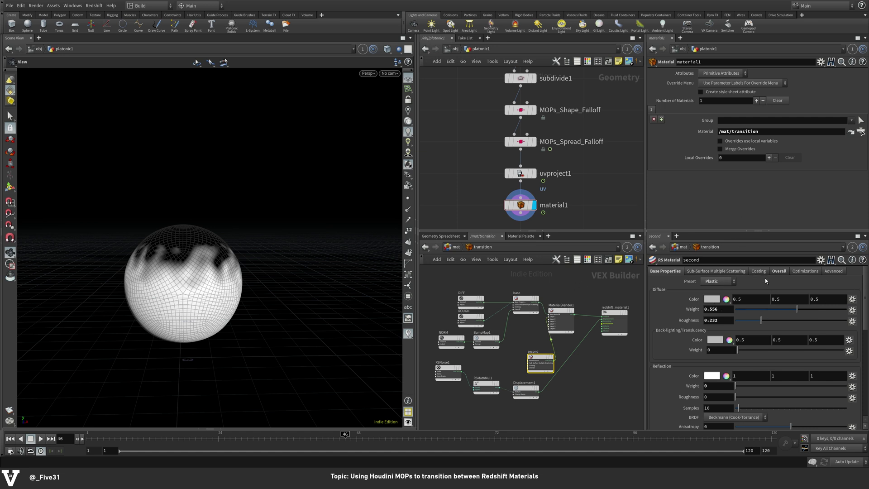
left_click(779, 270)
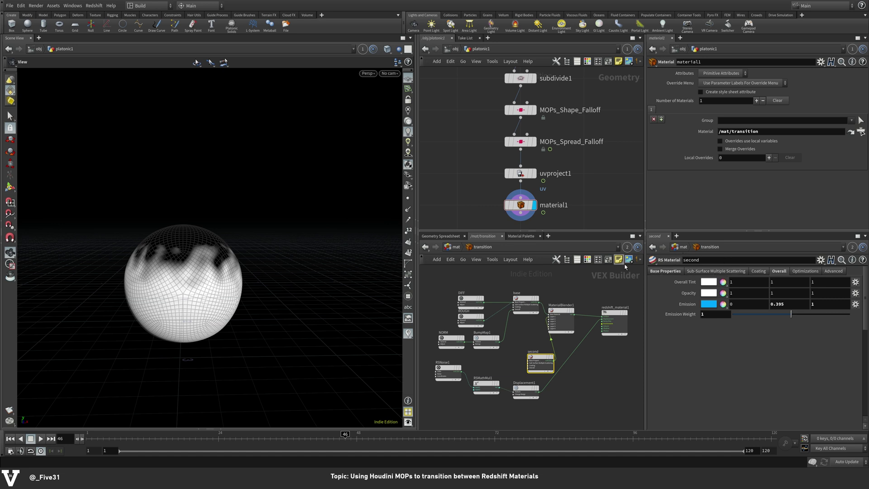
mouse_move(453, 368)
left_click_drag(447, 369, 523, 395)
mouse_move(453, 386)
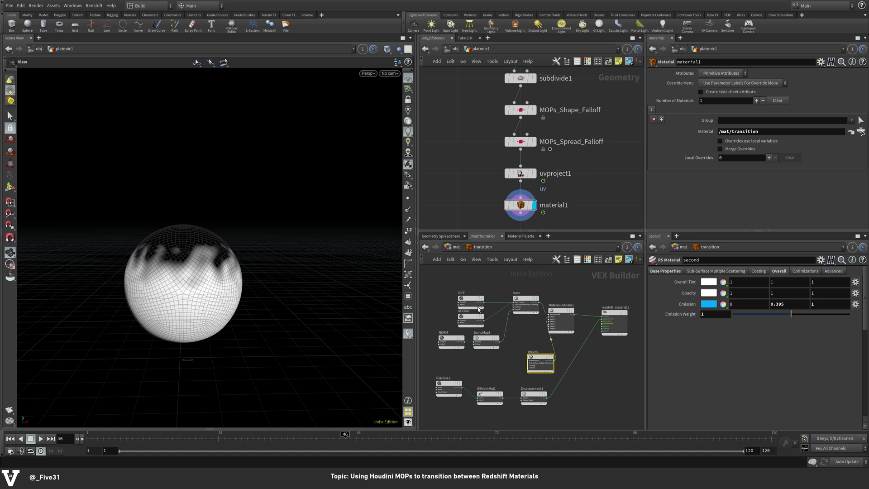
mouse_move(469, 319)
mouse_move(531, 299)
left_click(513, 337)
Add an RS Color User Data node reading mops_falloff, wire it into the material, and reveal RenderView.
left_click(520, 340)
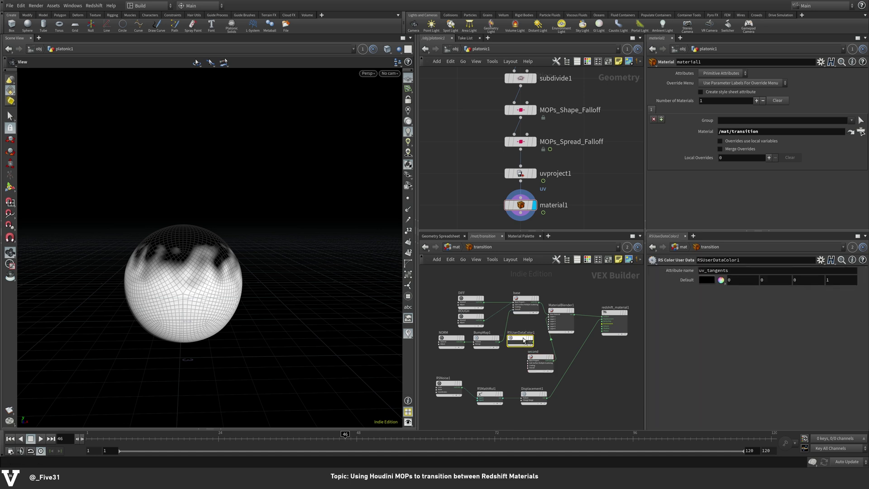
left_click_drag(519, 340, 526, 338)
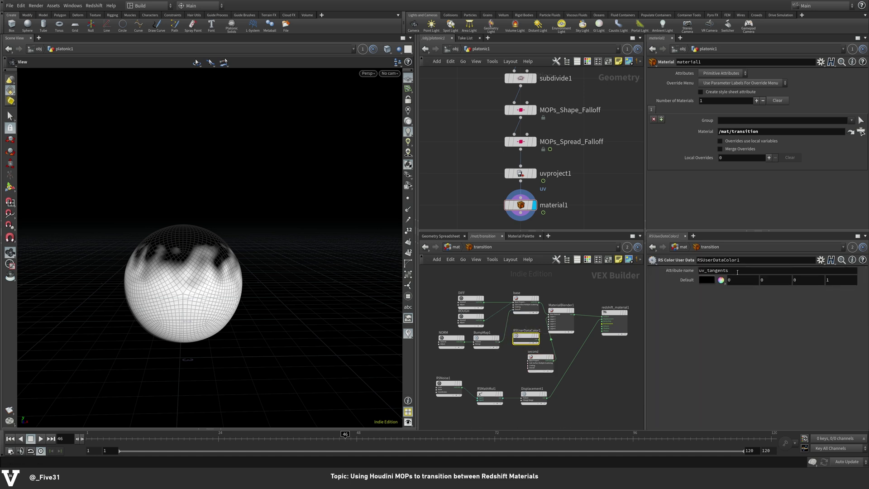
double_click(709, 270)
triple_click(709, 270)
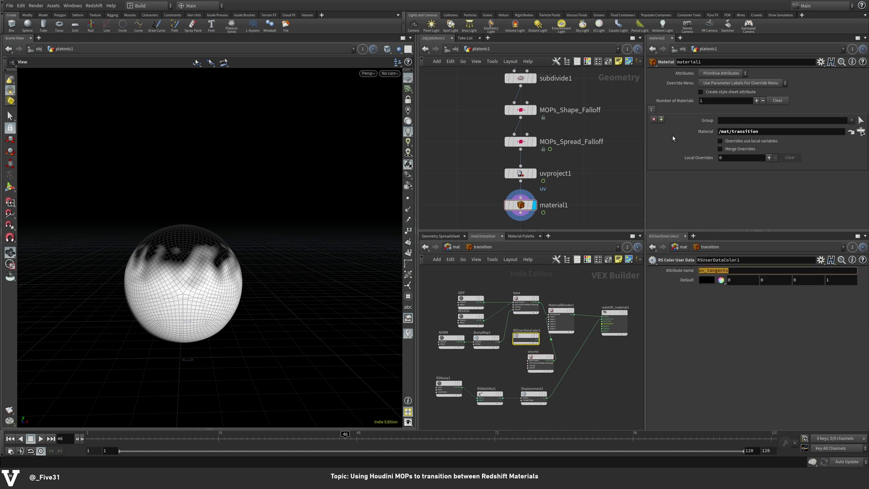
type("mops_falloff")
key("Return")
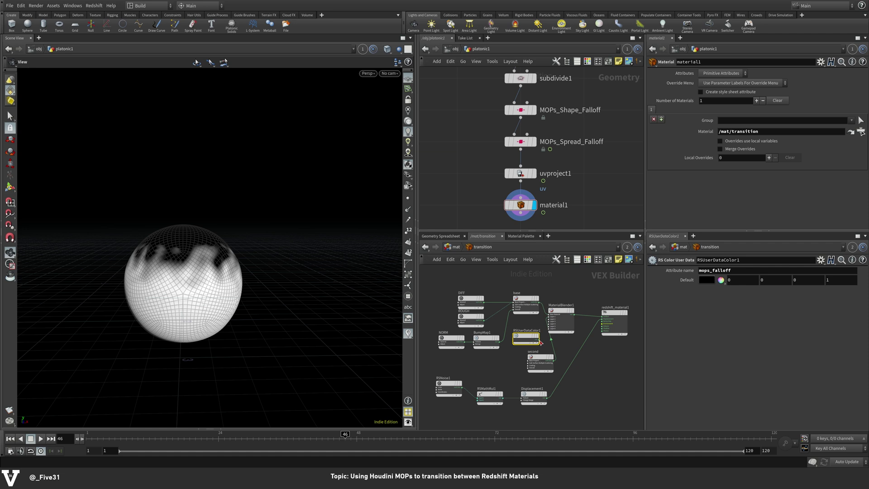
left_click_drag(540, 343, 602, 320)
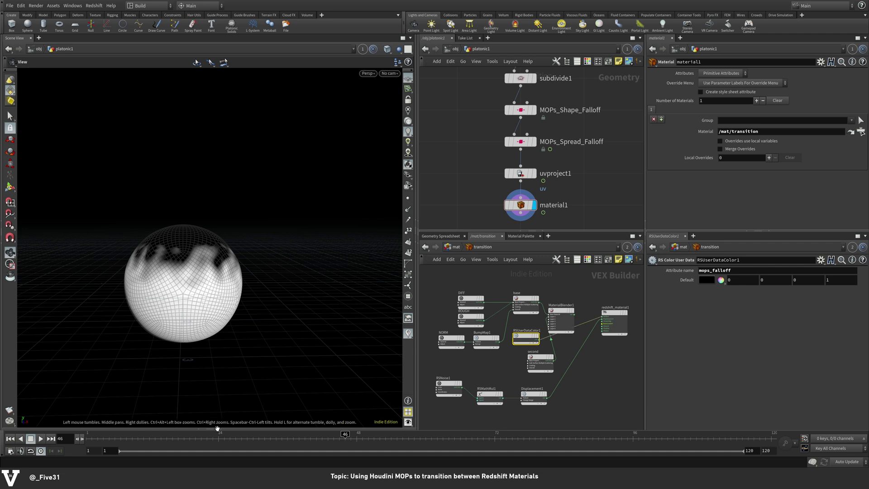
left_click_drag(191, 427, 224, 329)
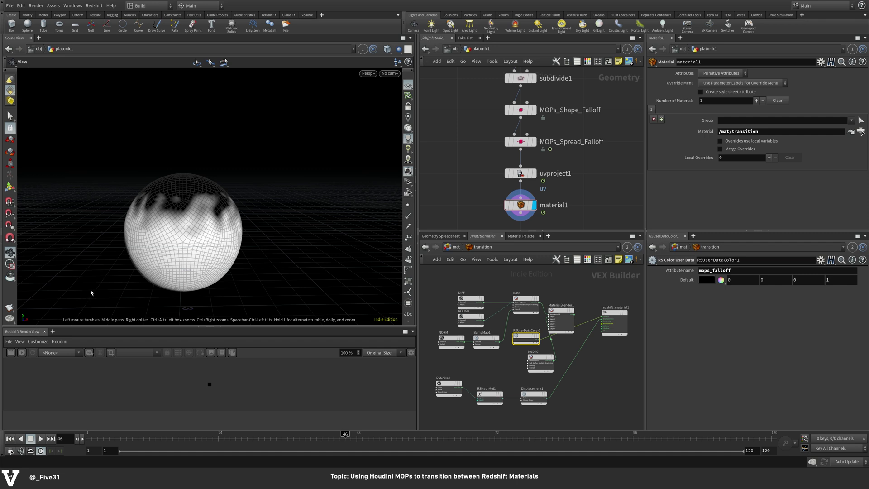
Enlarge the Redshift RenderView pane and set its zoom to Fit Window.
key("alt+shift+s")
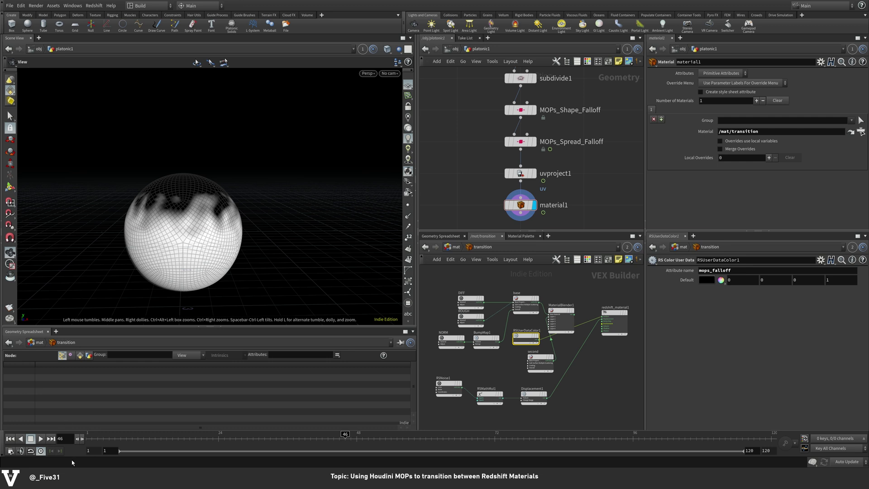
key("alt+shift+s")
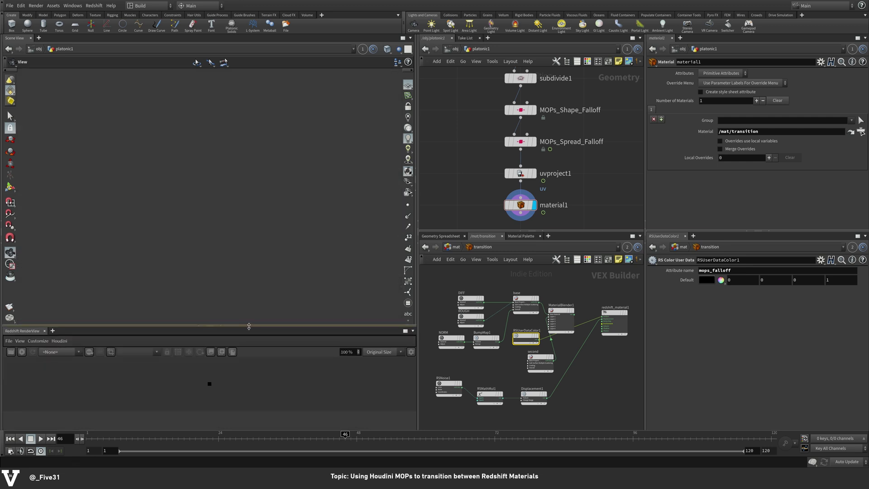
left_click_drag(216, 325, 217, 225)
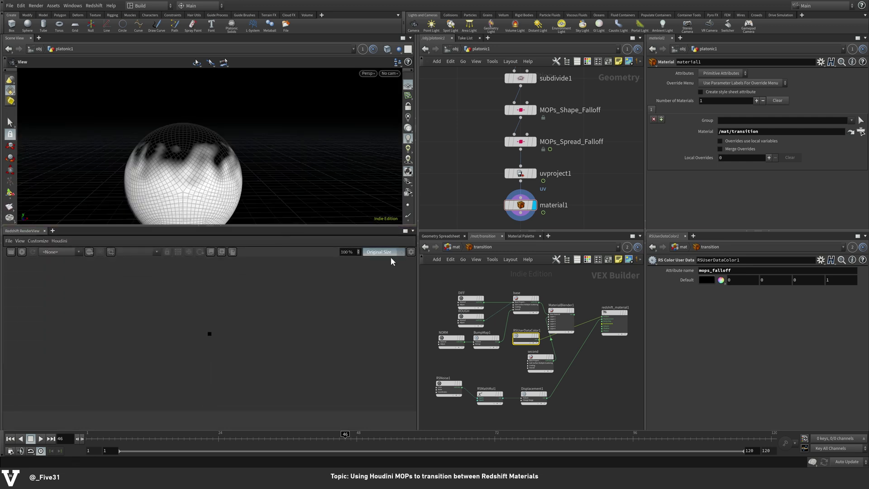
left_click(391, 262)
left_click(393, 270)
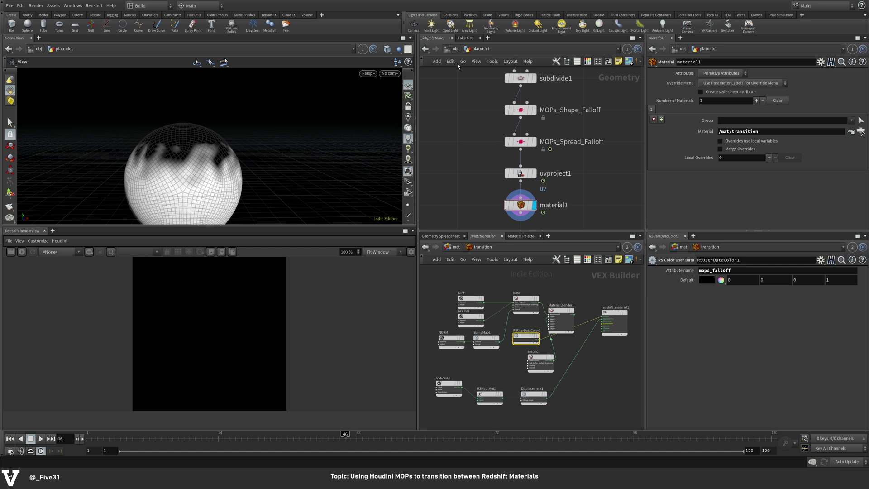
In /out, line up Redshift_IPR1 under Redshift_ROP1, then create cam1 from the view.
left_click(455, 49)
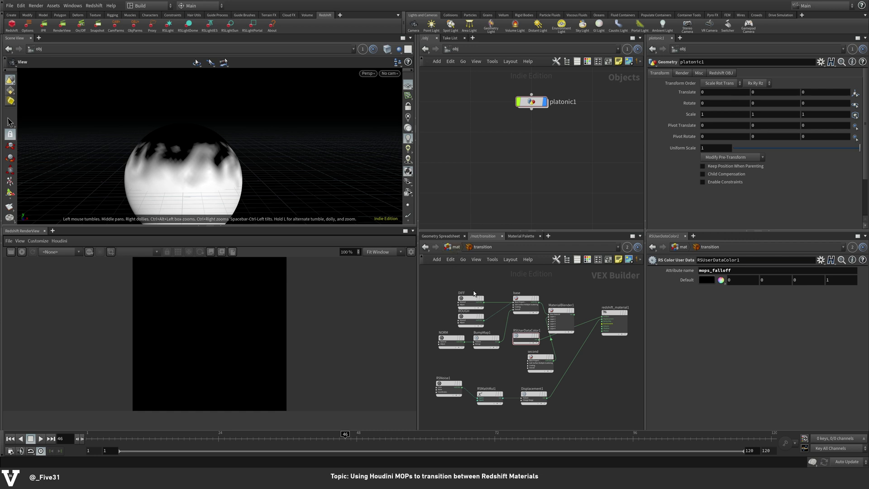
key("1")
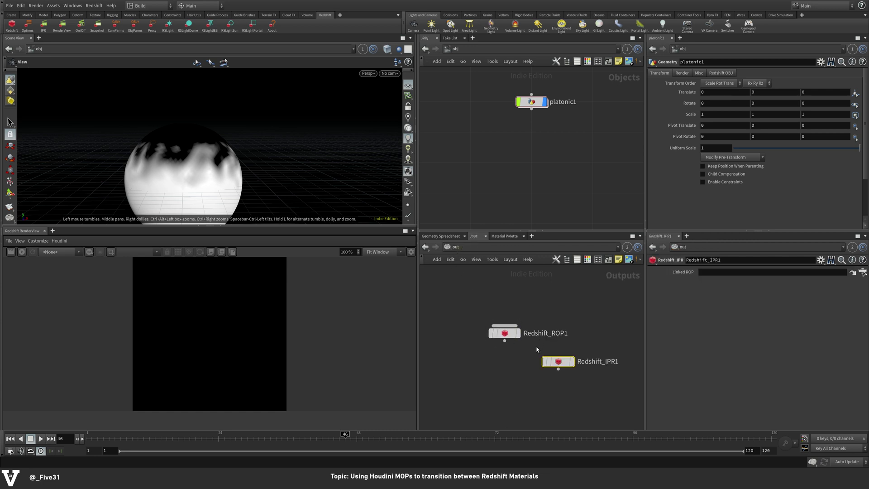
mouse_move(511, 338)
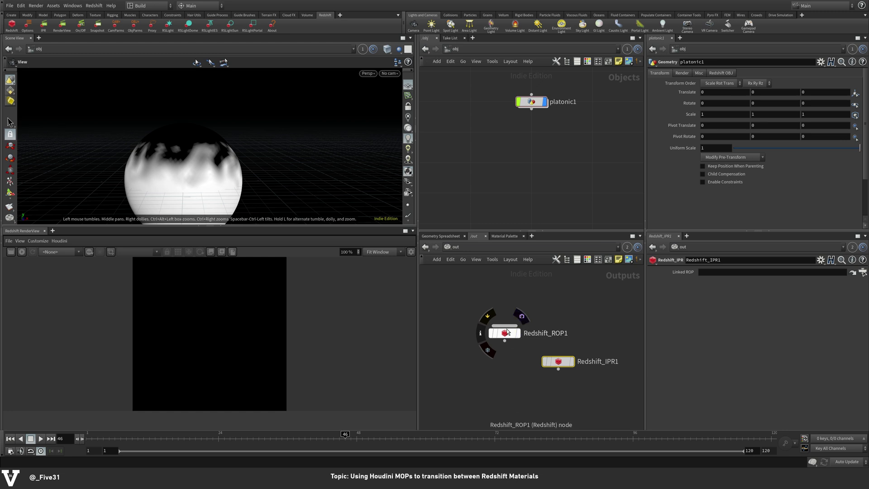
left_click_drag(556, 362, 505, 364)
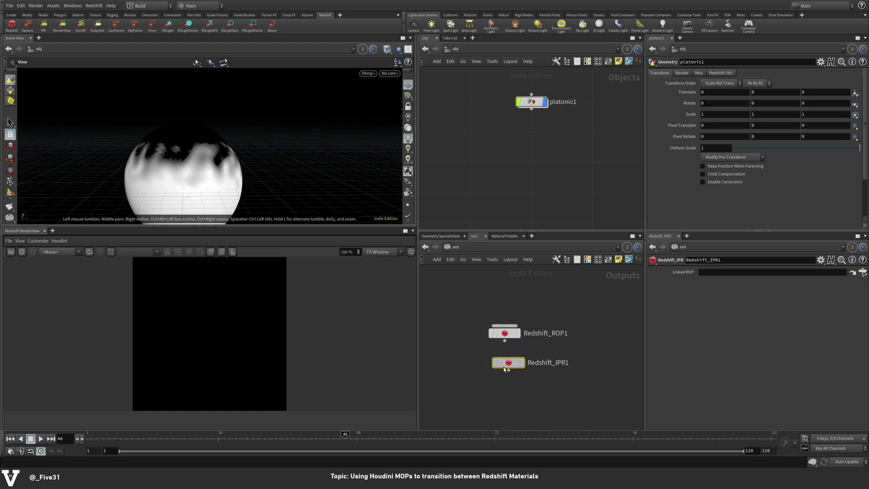
left_click(484, 312)
left_click(416, 26)
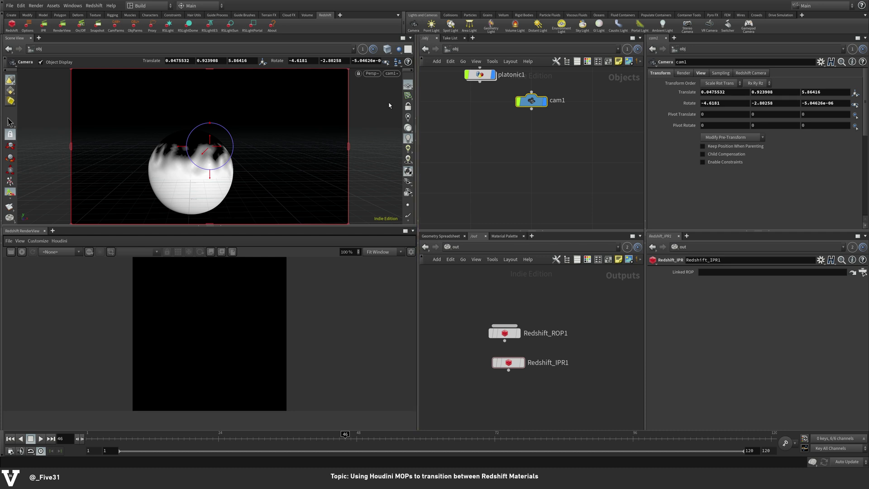
Lock cam1 to the view and orbit it to frame the sphere.
left_click(408, 106)
key("Escape")
mouse_move(286, 180)
left_mouse_down()
mouse_move(305, 140)
mouse_move(272, 174)
mouse_move(281, 165)
left_mouse_up()
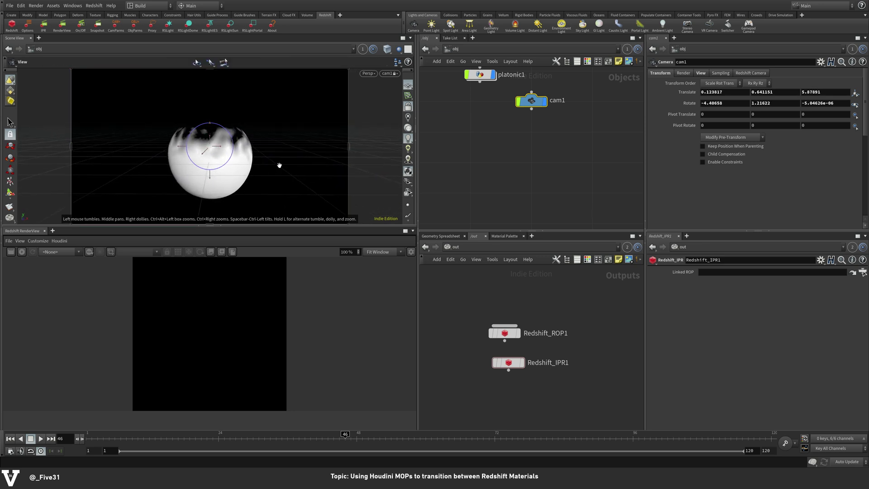
key("Return")
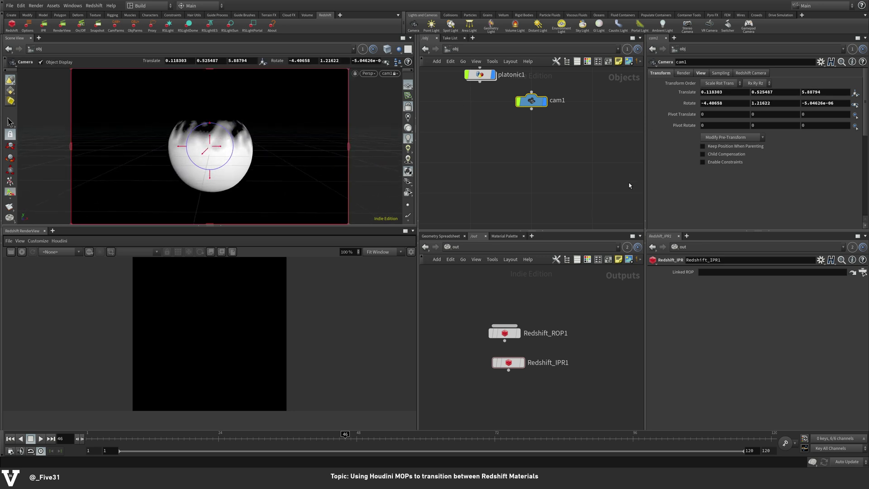
key("h")
left_click(534, 187)
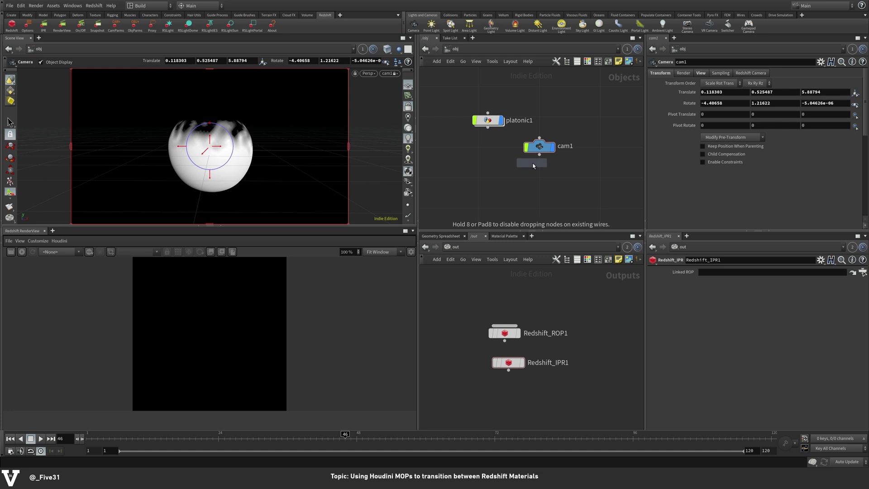
Add an RS dome light with the sunset HDRI, background disabled, and start the IPR render.
left_click(479, 178)
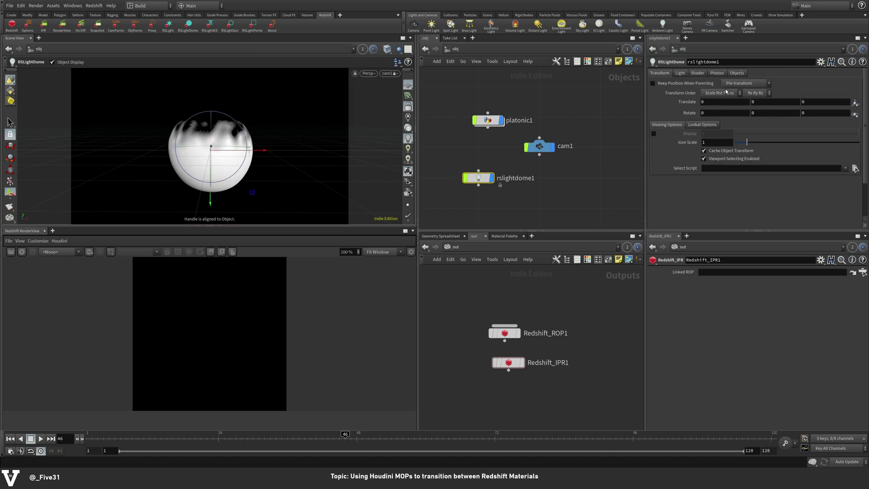
left_click(680, 74)
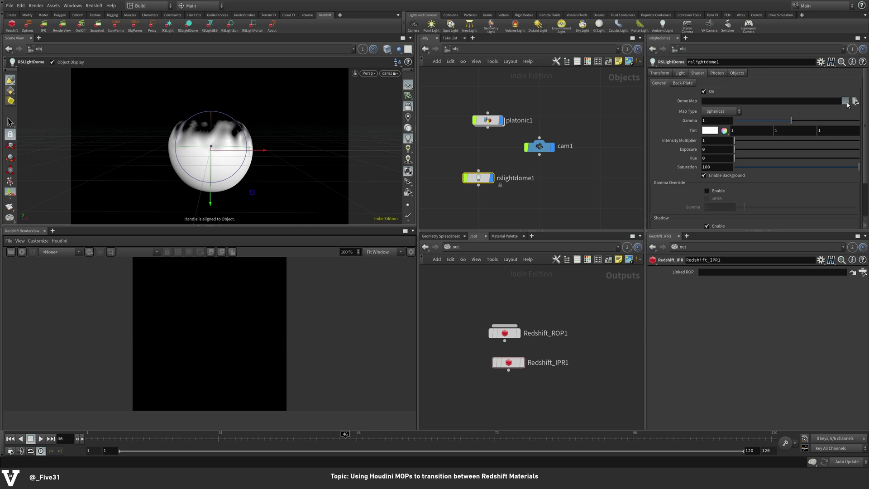
left_click(845, 101)
left_click(828, 145)
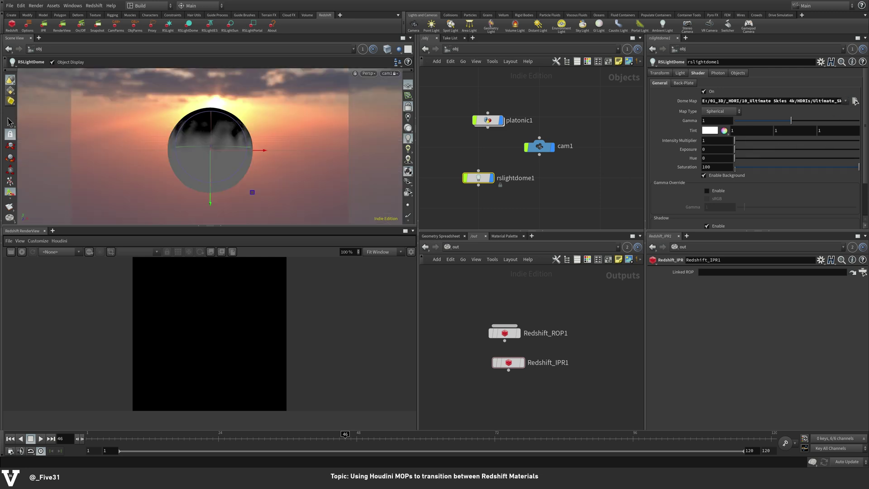
left_click(704, 175)
left_click(20, 252)
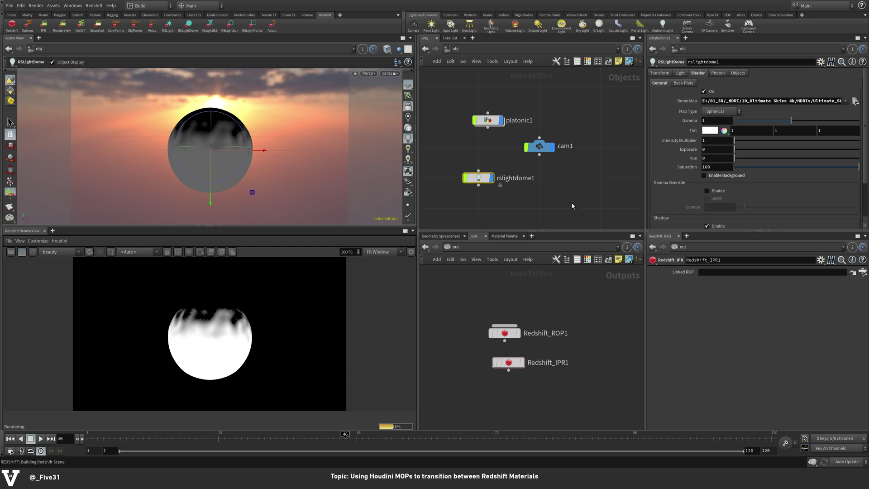
Reposition the user data node inside transition, open platonic1's geometry, and re-render at an earlier frame.
left_click(473, 248)
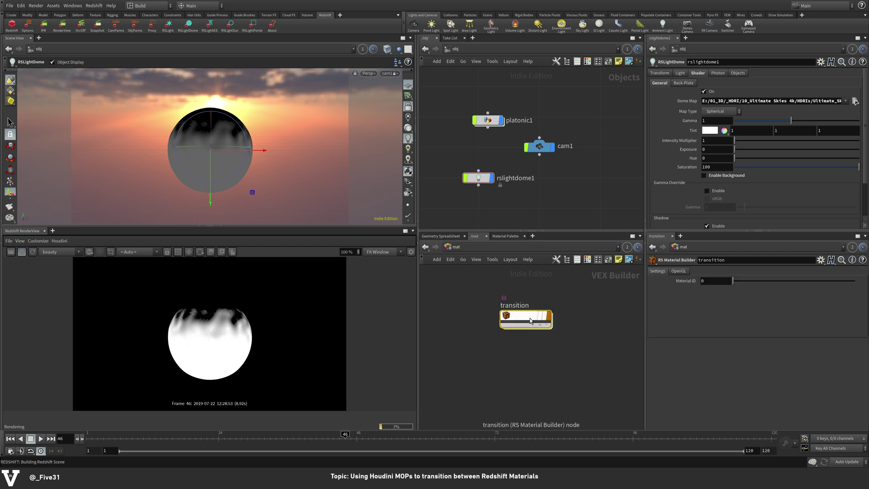
double_click(524, 319)
left_click_drag(527, 337, 495, 369)
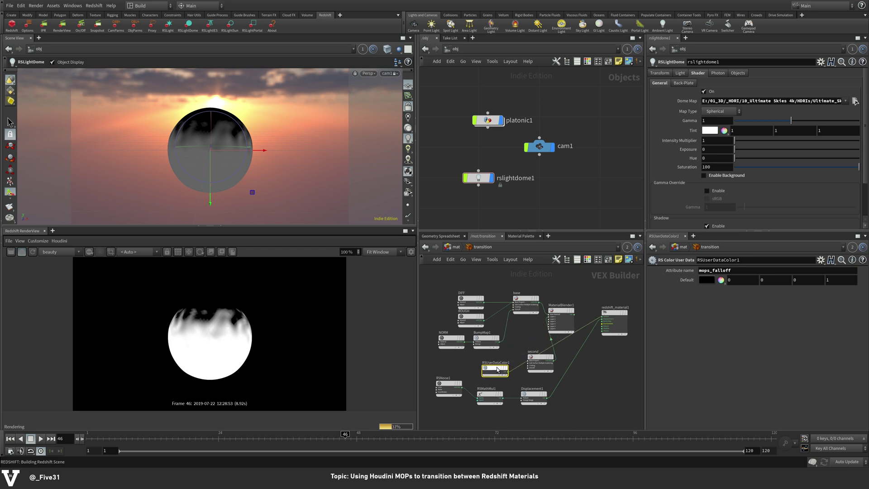
double_click(488, 120)
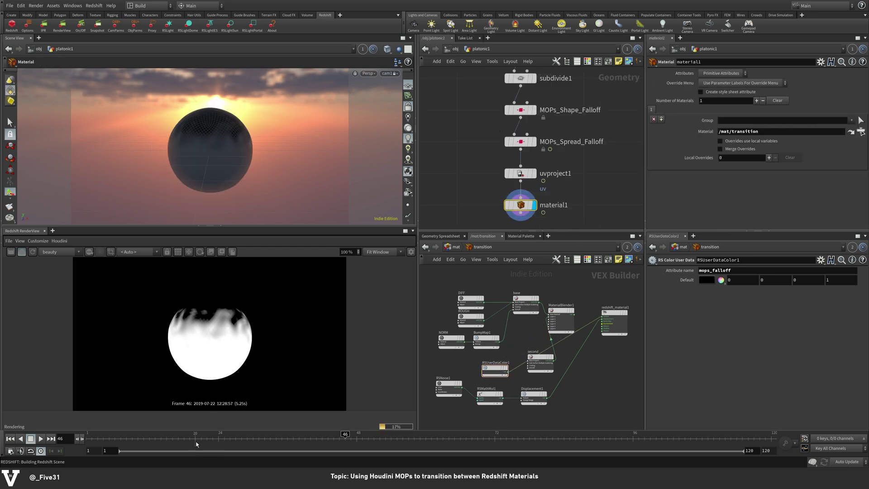
left_click(11, 439)
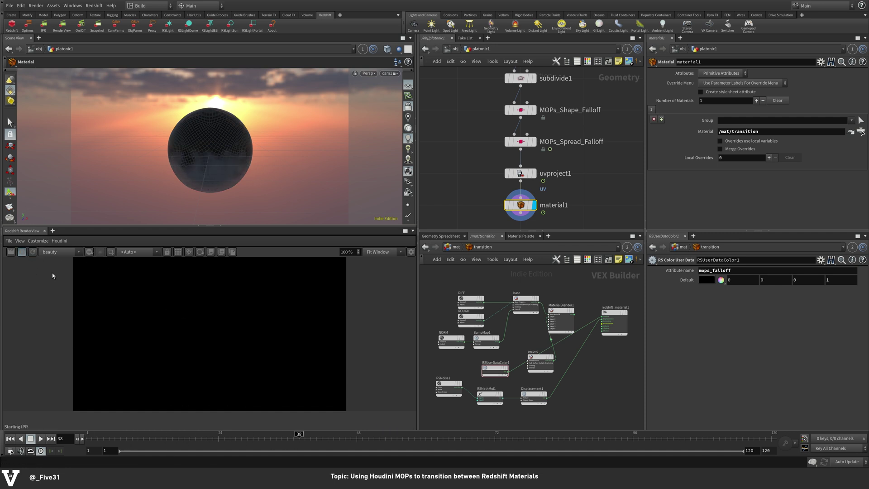
left_click(34, 253)
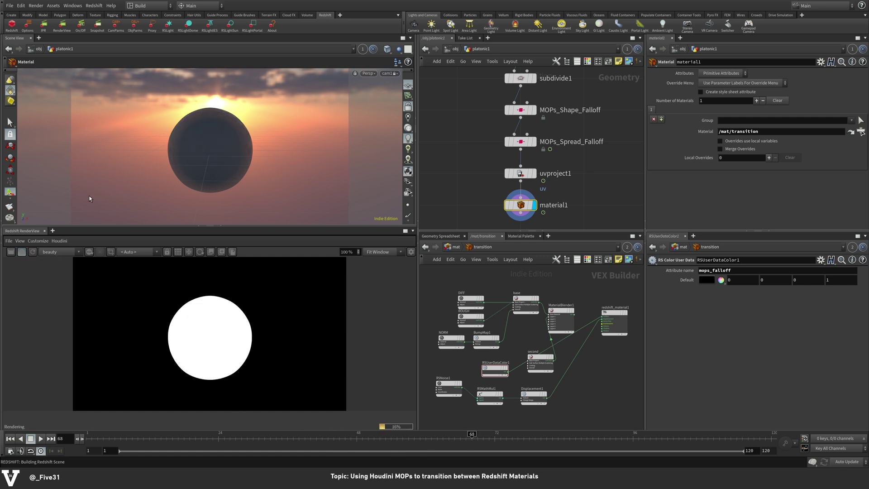
Rename RSUserDataColor1 to mops_falloff and feed MaterialBlender1 into redshift_material1.
left_click(497, 367)
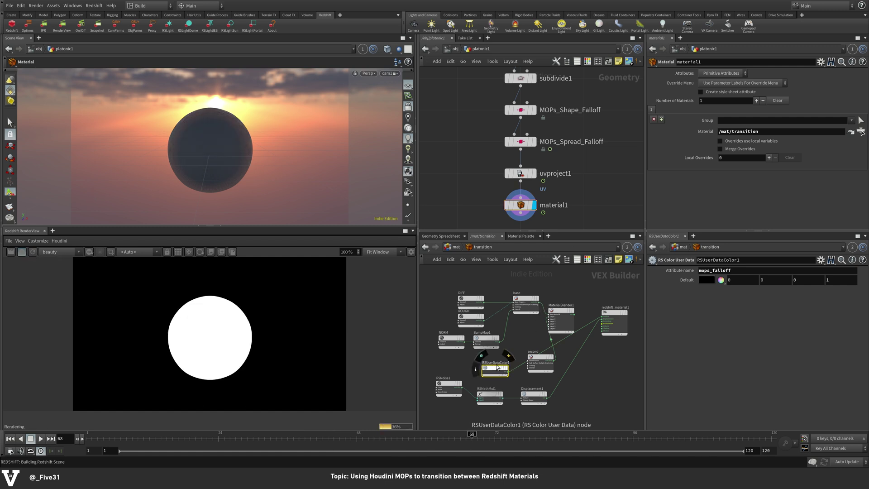
key("F2")
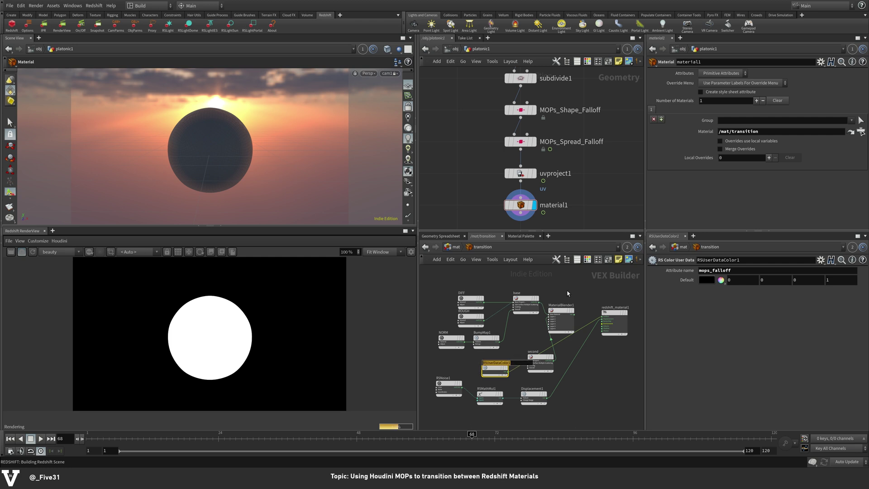
type("mops_falloff")
key("Return")
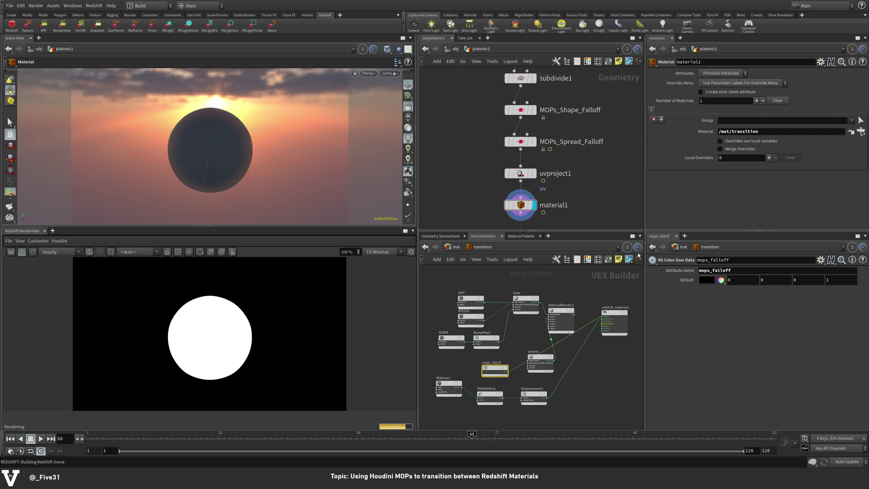
left_click_drag(574, 312, 609, 319)
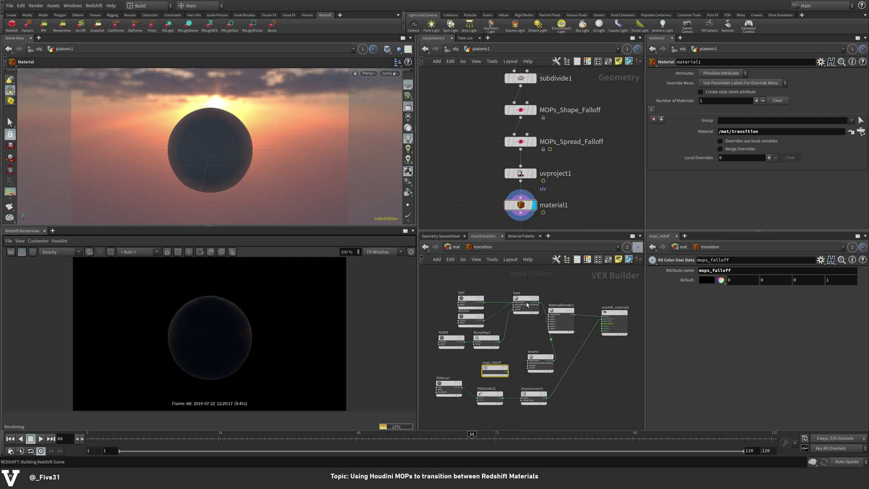
Test wiring second directly into the Redshift material, restore the blender link, and rearrange mops_falloff.
left_click_drag(528, 305, 523, 304)
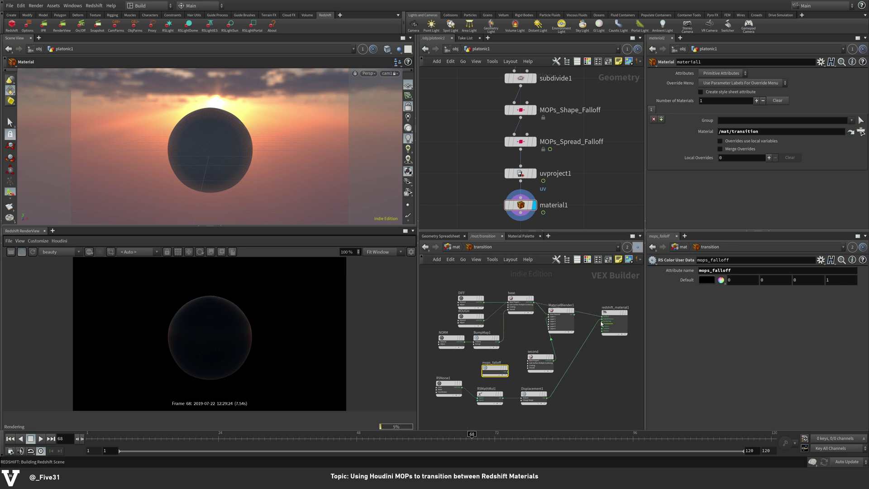
mouse_move(553, 362)
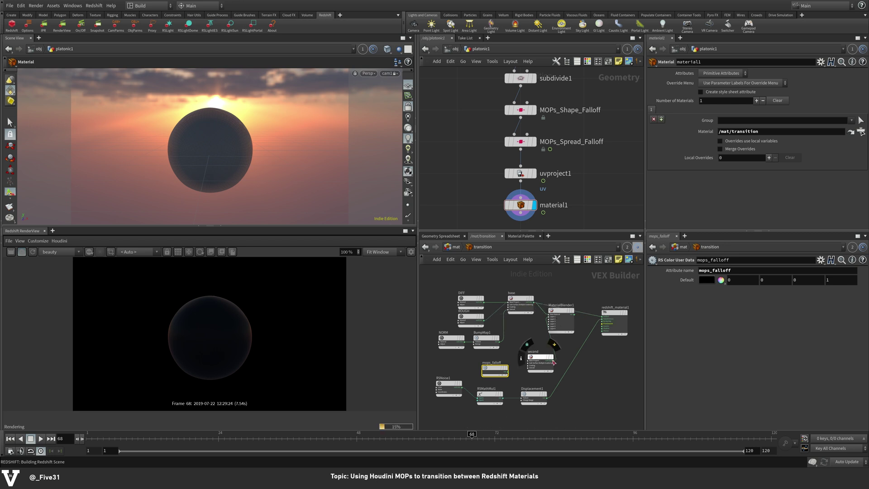
left_click_drag(553, 362, 603, 319)
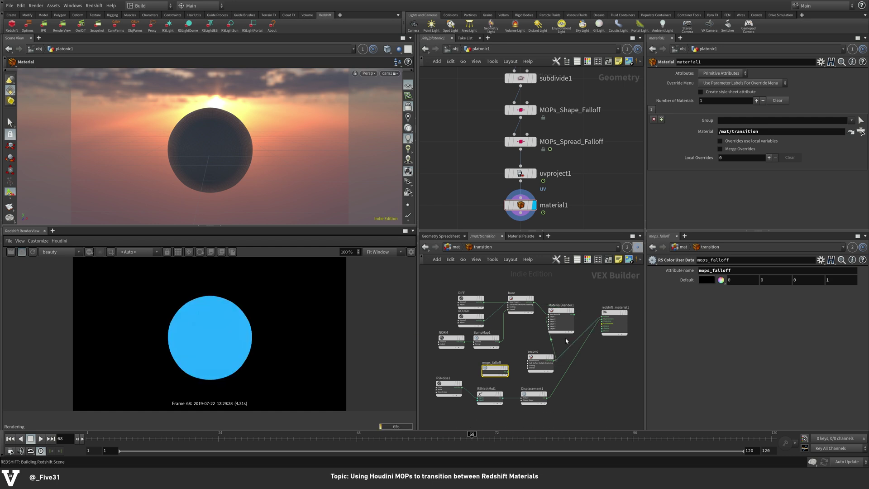
left_click_drag(576, 314, 604, 319)
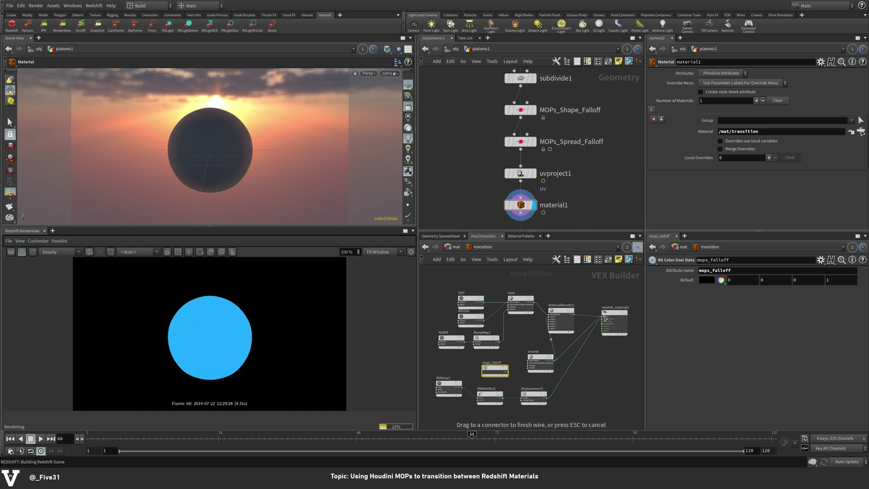
mouse_move(492, 373)
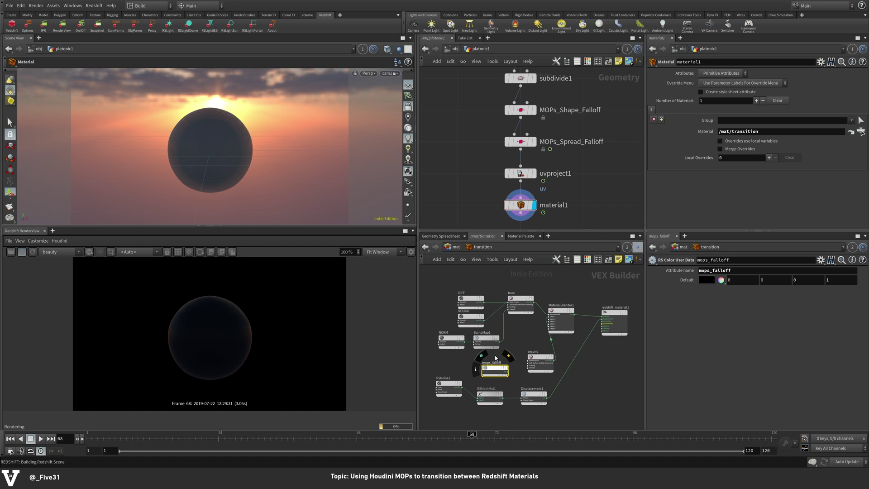
left_click_drag(492, 372, 550, 320)
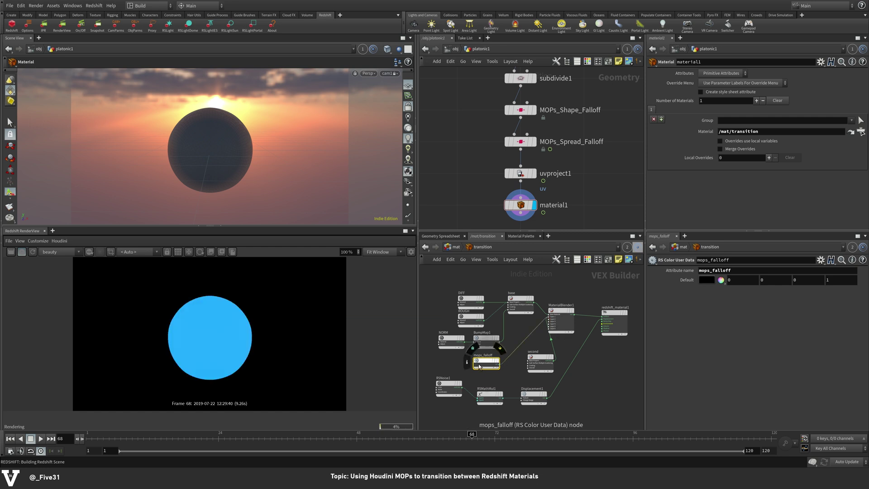
left_click_drag(493, 362, 525, 339)
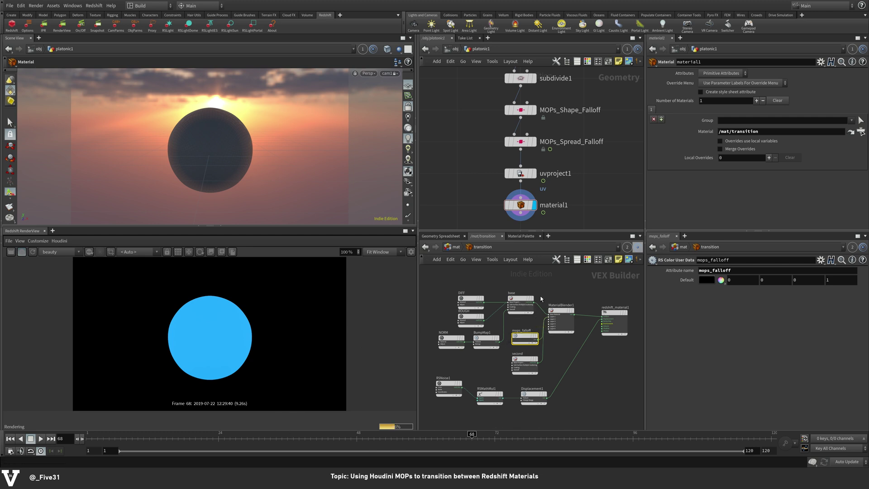
Render frames 28 and 46 to check the blue spread, then reposition mops_falloff and second.
mouse_move(530, 300)
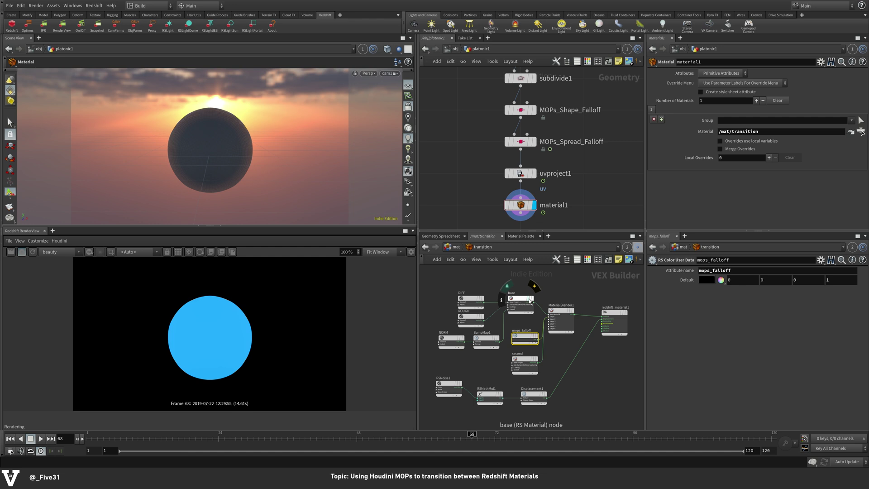
left_click(241, 437)
left_click(34, 252)
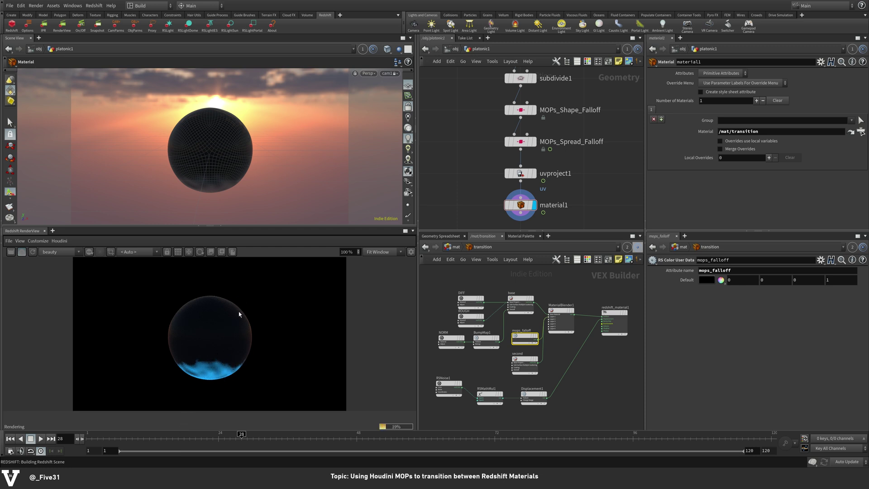
left_click(345, 437)
left_click(33, 252)
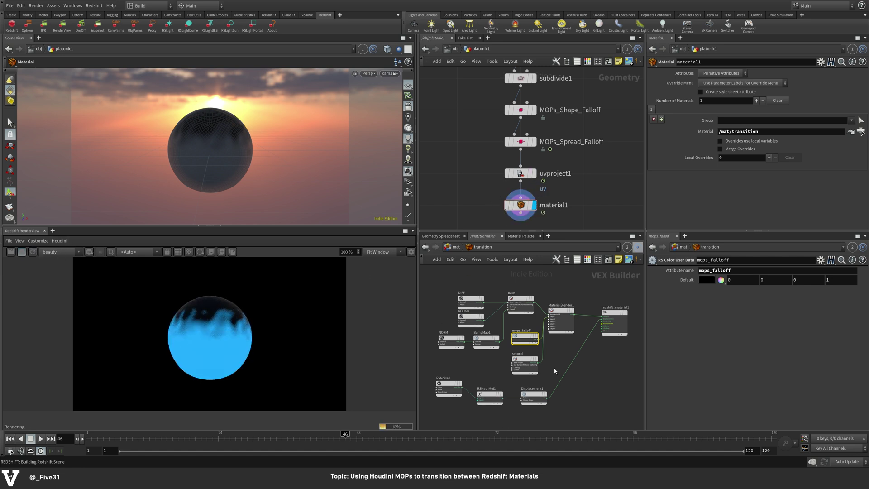
left_click_drag(523, 340, 521, 340)
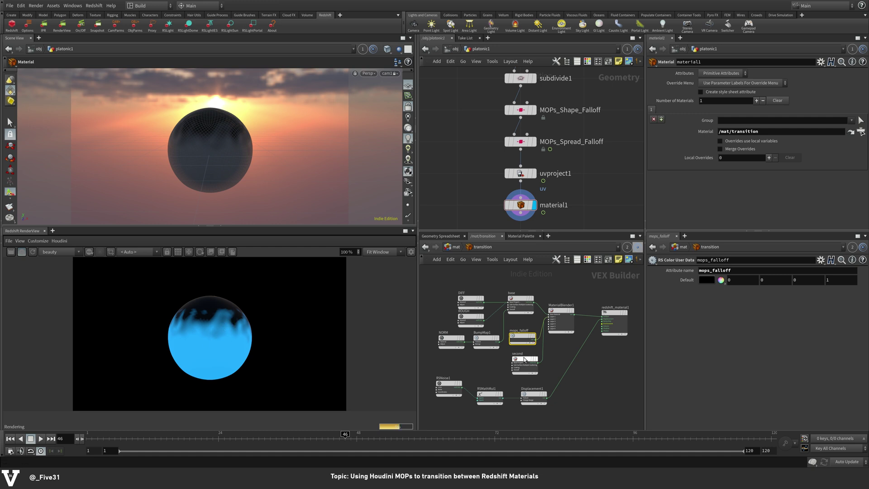
left_click_drag(524, 360, 462, 368)
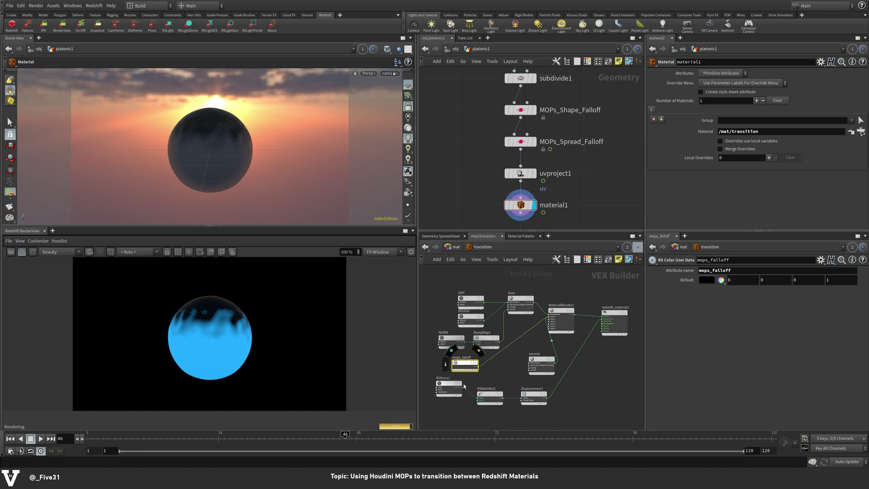
Wire mops_falloff through RSMathMul1 and the material blender into the Redshift material, then return to /obj.
left_click_drag(477, 365, 603, 320)
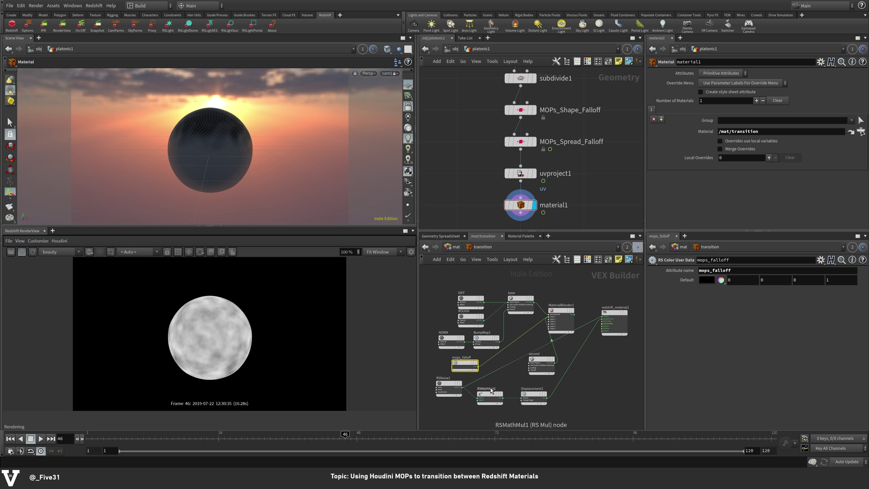
mouse_move(466, 369)
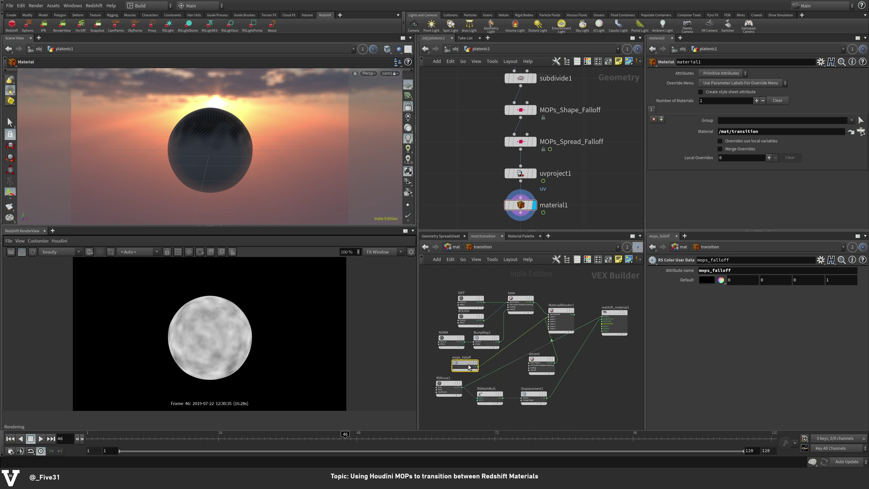
left_click_drag(480, 369, 479, 398)
left_click_drag(502, 397, 605, 319)
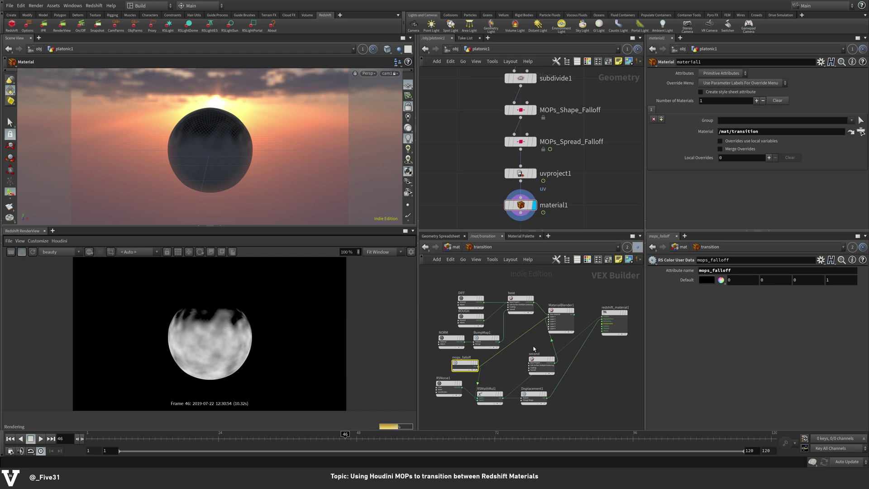
left_click_drag(504, 379, 542, 383)
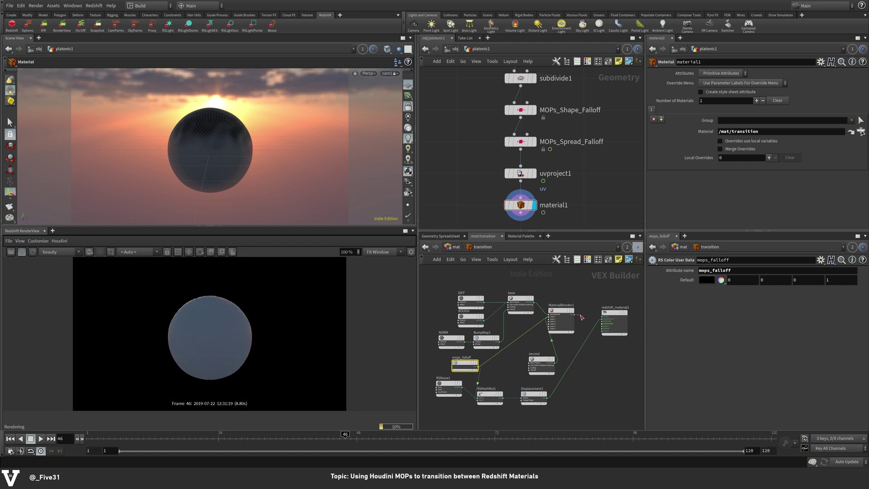
left_click_drag(574, 316, 605, 322)
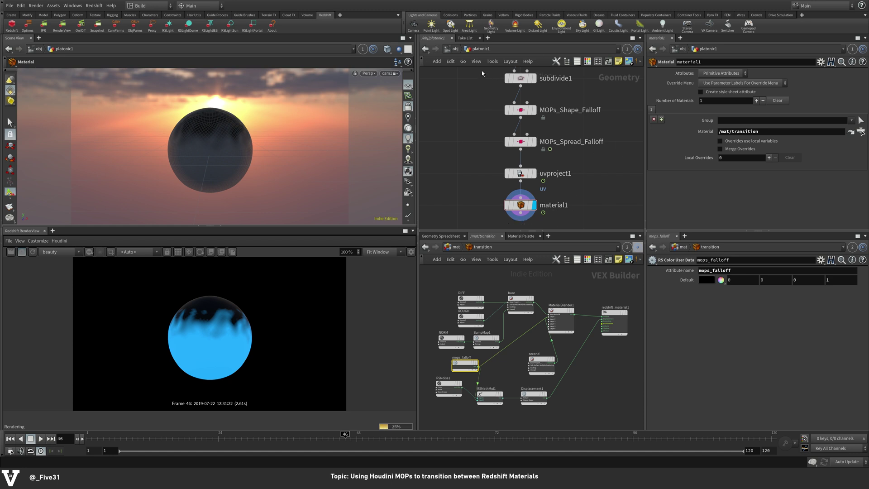
left_click(455, 50)
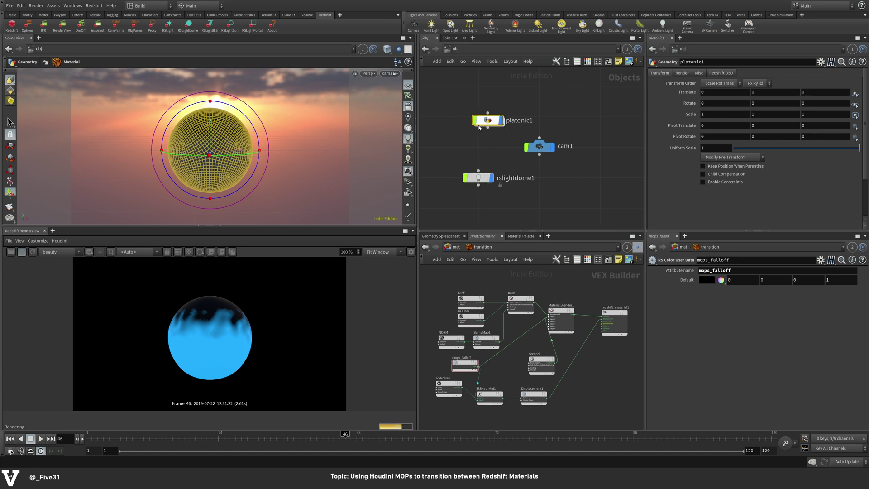
Enable Tessellation and Displacement in platonic1's Redshift OBJ Tessellation/Displacement settings.
left_click(726, 74)
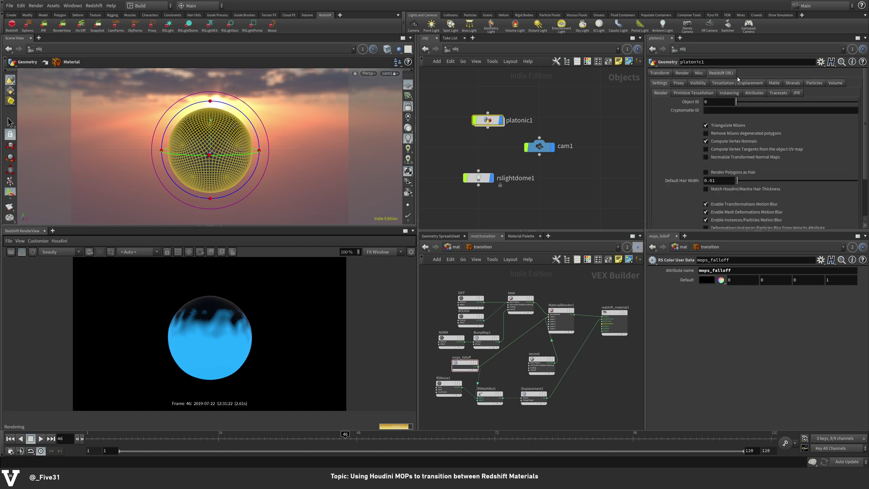
left_click(740, 83)
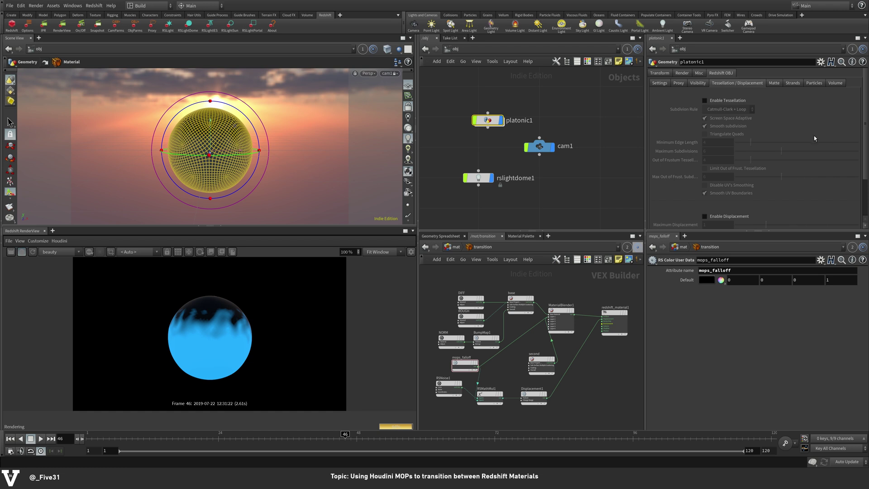
left_click(737, 101)
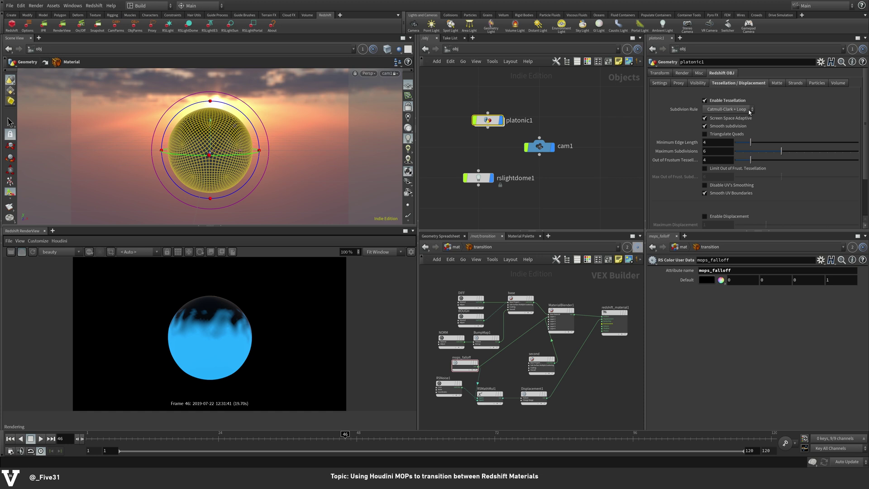
left_click(734, 217)
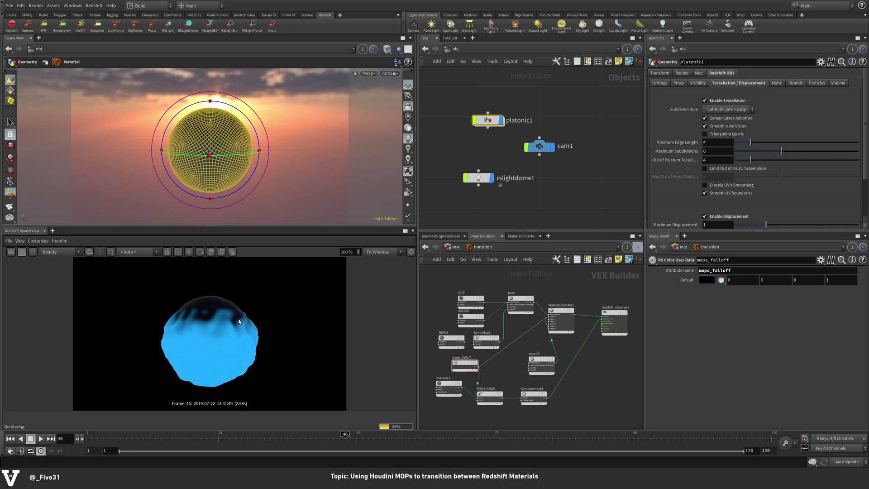
Scrub through frames 10, 4, 18 and 40, refresh the IPR, then settle on frame 69.
left_click(139, 439)
left_click_drag(140, 439, 104, 440)
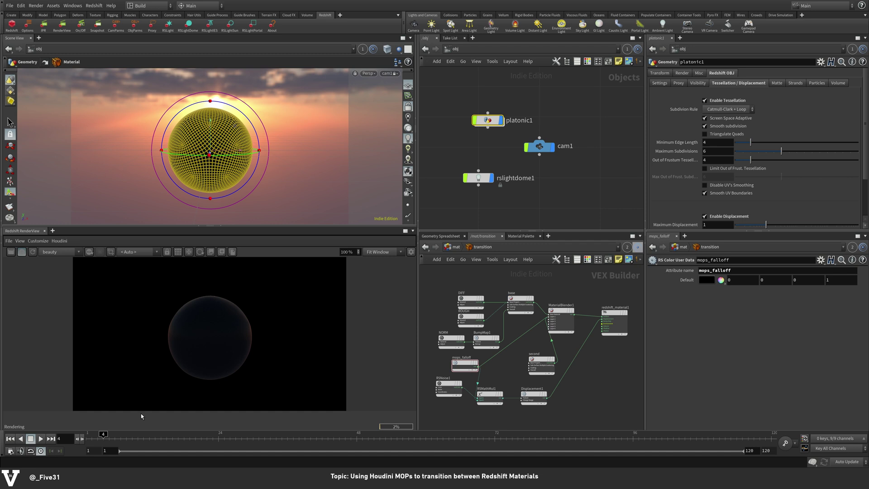
left_click(184, 439)
left_click(310, 439)
left_click(36, 252)
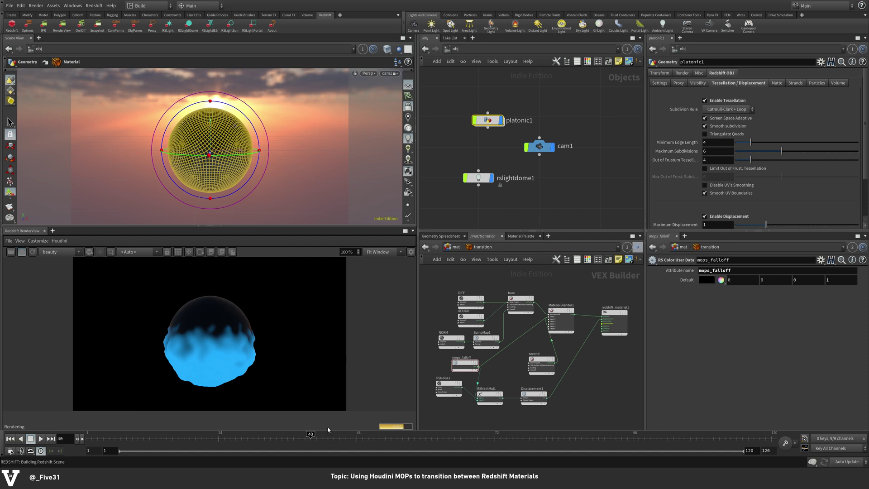
left_click(477, 439)
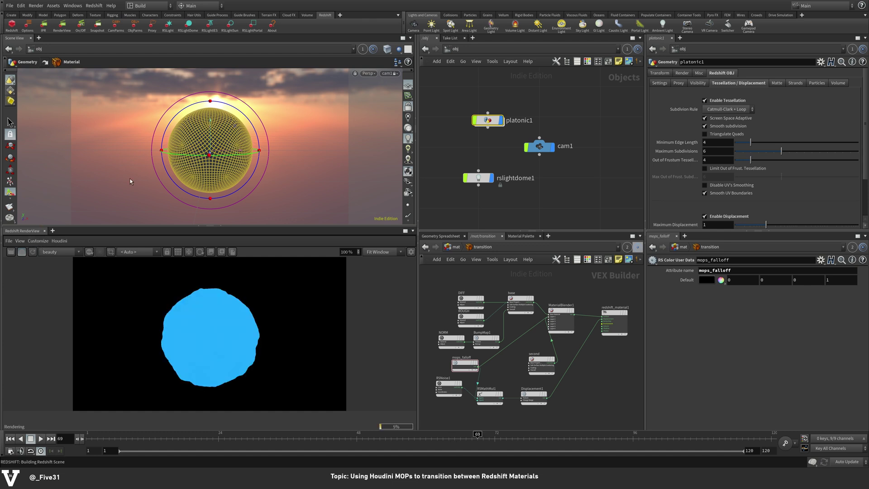
Set the 'second' RS Material's Diffuse Weight to 1 and Emission Weight to 1.23.
mouse_move(542, 361)
left_mouse_down()
mouse_move(526, 344)
mouse_move(538, 354)
left_mouse_up()
left_click(527, 354)
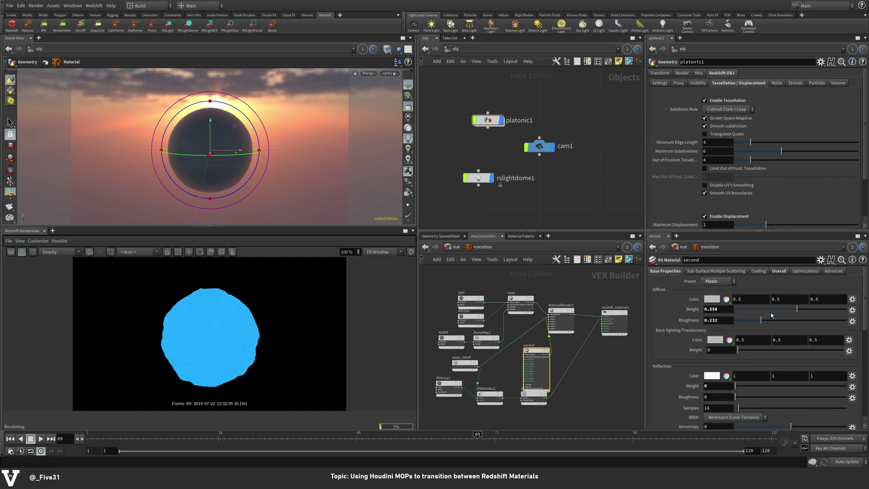
left_click_drag(798, 310, 853, 313)
left_click(779, 272)
left_click_drag(772, 315, 801, 318)
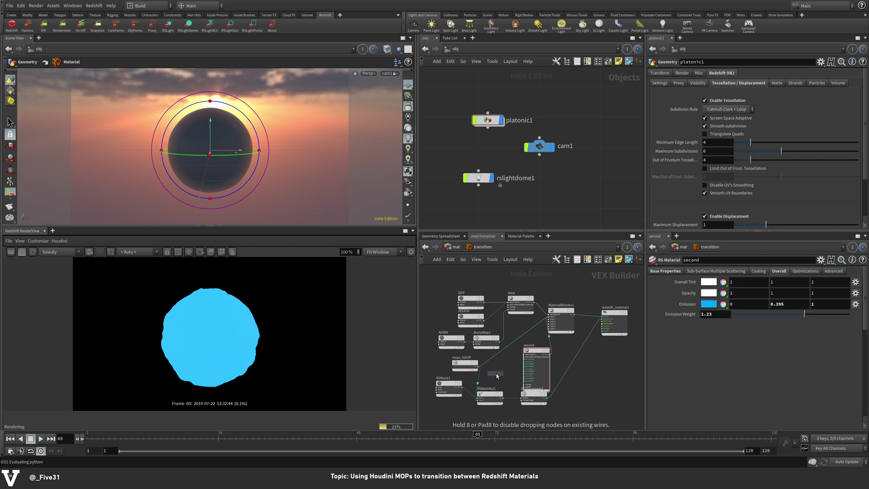
left_click(496, 376)
Wire the AO node into 'second' and set its Output Mode to Sampled Environment.
left_click_drag(545, 362, 545, 353)
left_click(508, 377)
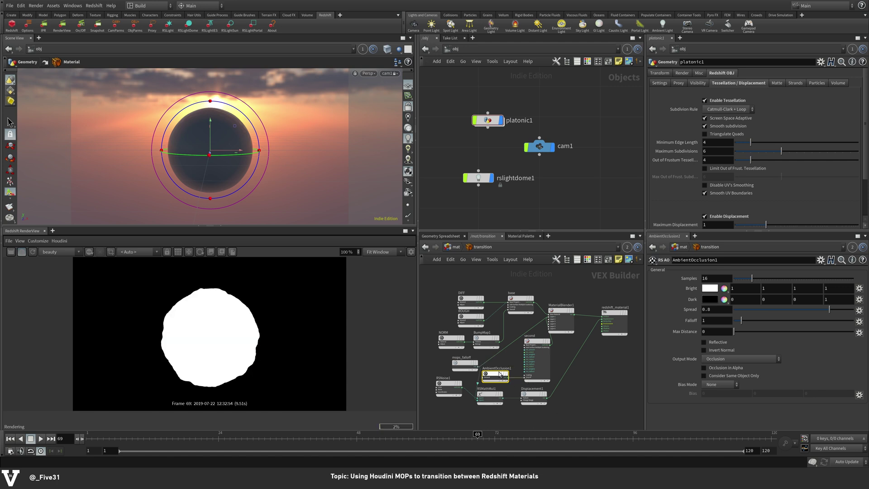
key("Escape")
left_click_drag(827, 312, 759, 332)
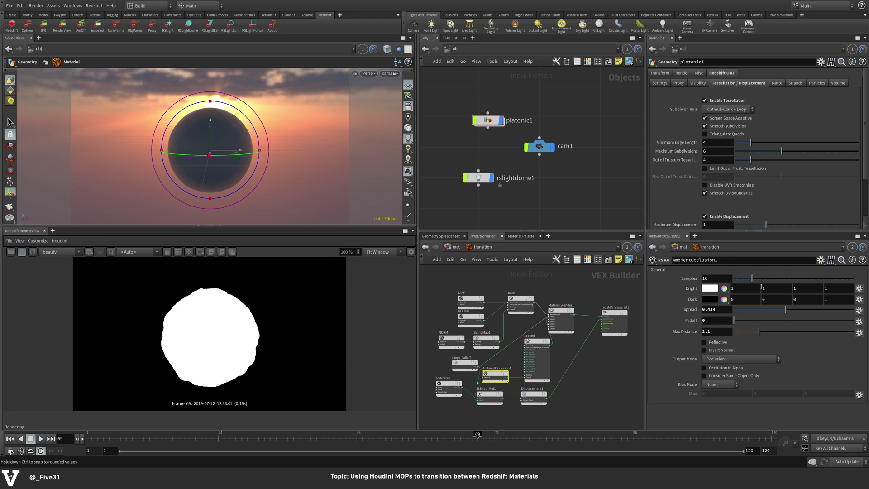
left_click_drag(752, 278, 772, 277)
left_click(749, 359)
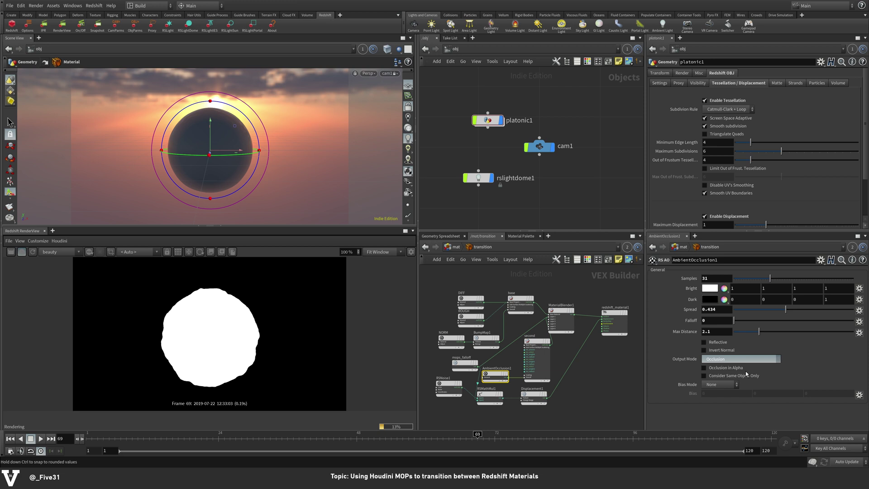
left_click(746, 371)
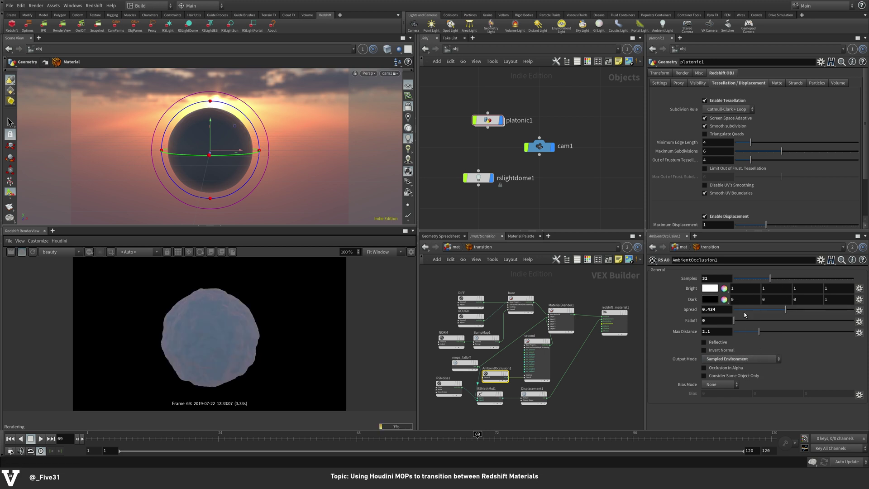
Set AO samples to 61, Bright colour cyan, Spread 0.134, Falloff 2.42, Max Distance 3.22.
left_click_drag(770, 277, 808, 275)
left_click_drag(786, 309, 838, 309)
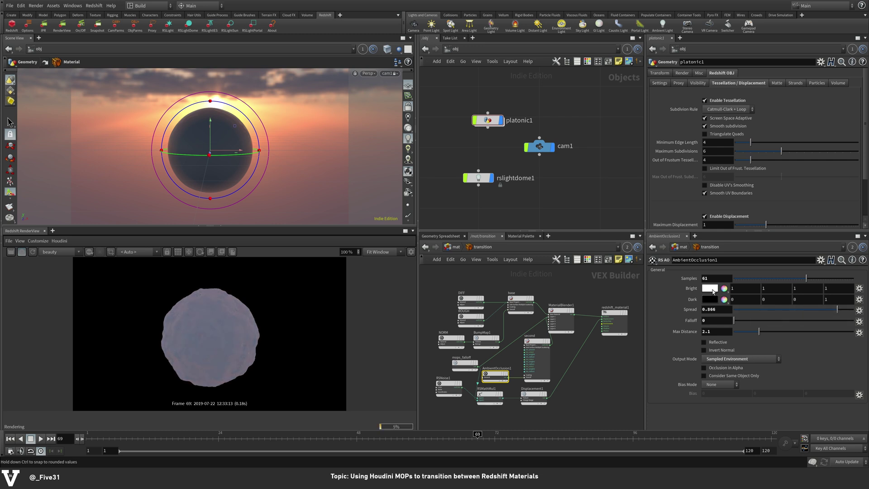
left_click_drag(739, 288, 725, 288)
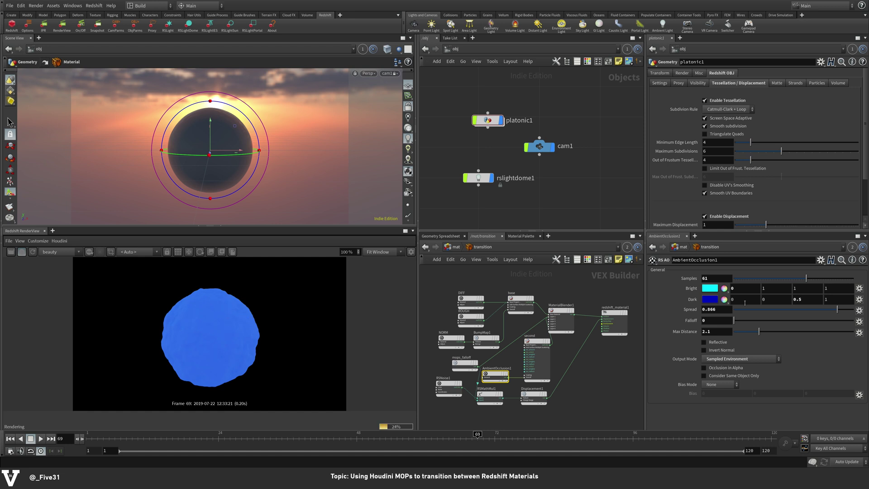
mouse_move(764, 335)
left_mouse_down()
mouse_move(744, 334)
mouse_move(774, 334)
left_mouse_up()
mouse_move(742, 323)
left_mouse_down()
mouse_move(775, 321)
mouse_move(753, 321)
left_mouse_up()
left_click_drag(837, 310, 750, 312)
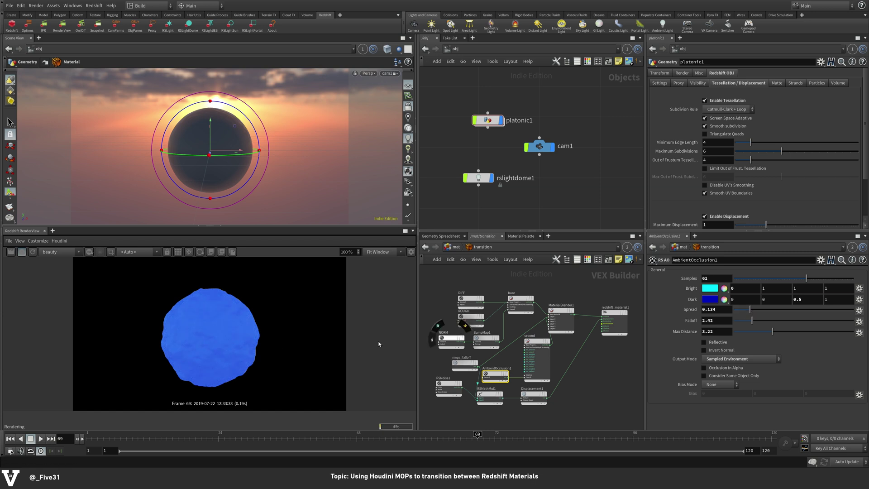
left_click(537, 343)
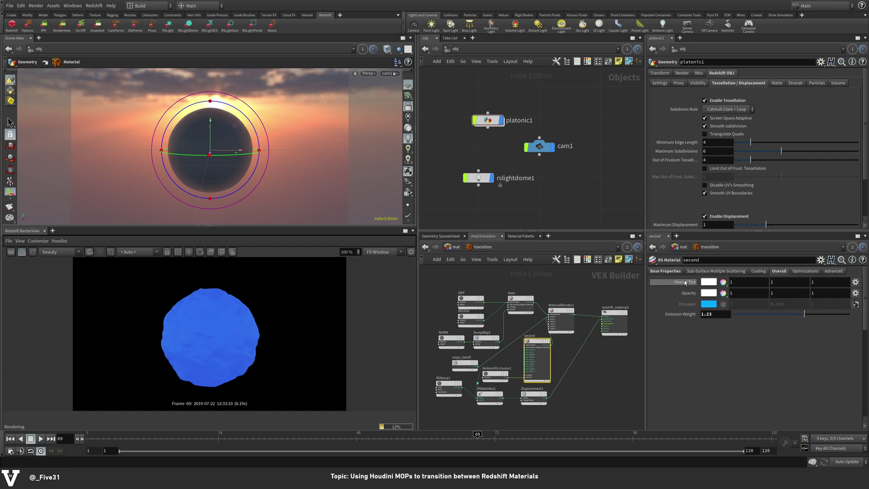
Give 'second' a purple diffuse colour (0.1875, 0.075, 0.3) at weight 0.662.
left_click(685, 282)
left_click(779, 271)
left_click(667, 271)
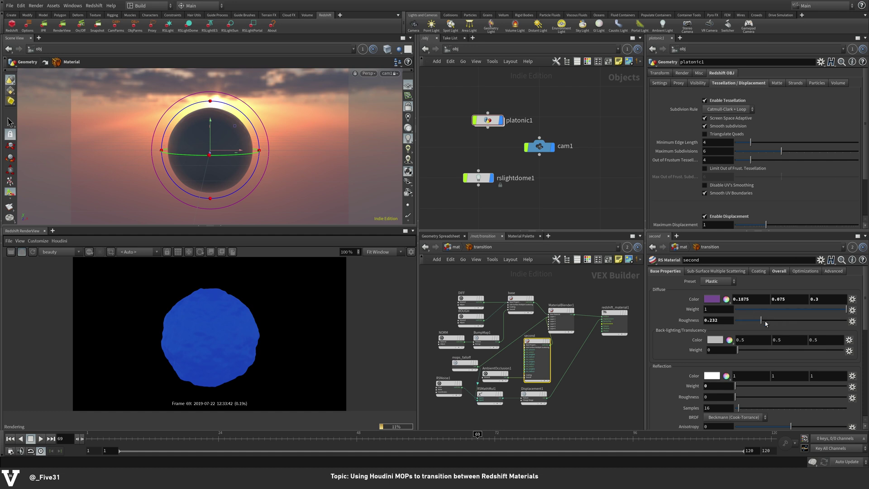
mouse_move(811, 312)
left_mouse_down()
mouse_move(792, 311)
mouse_move(809, 311)
left_mouse_up()
Return the timeline to frame 1 and restart the Redshift render.
left_click(90, 438)
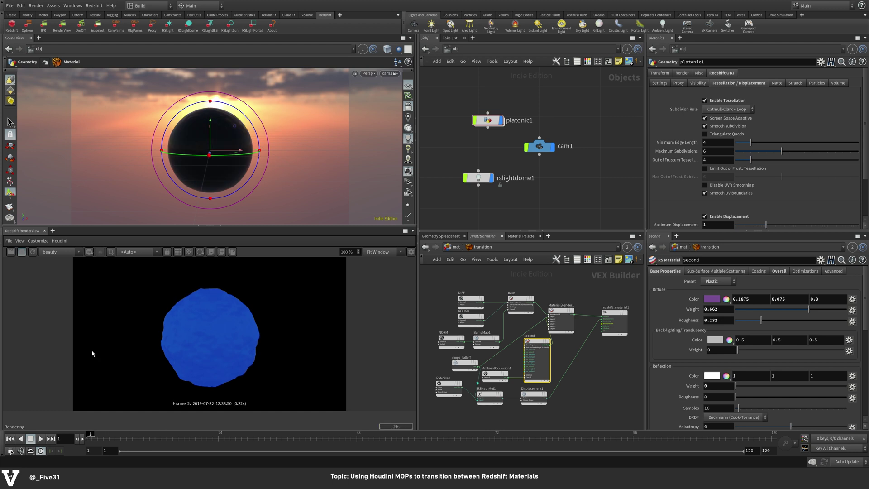
left_click(33, 252)
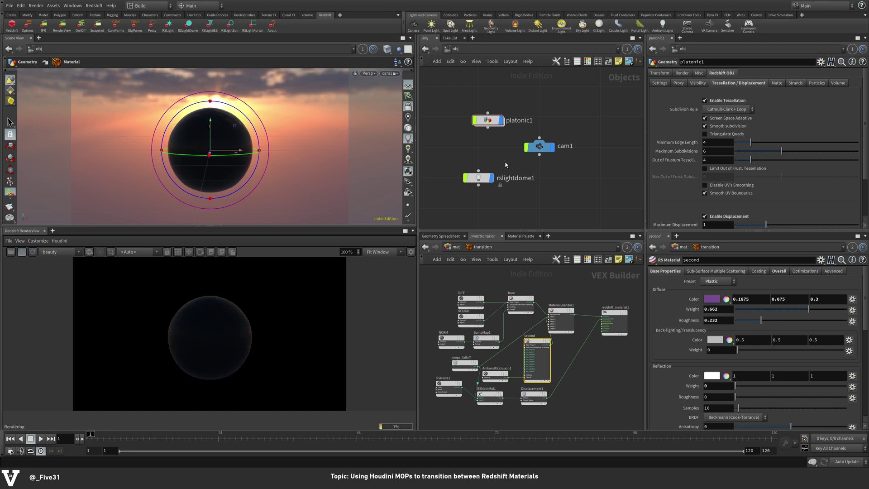
left_click(478, 178)
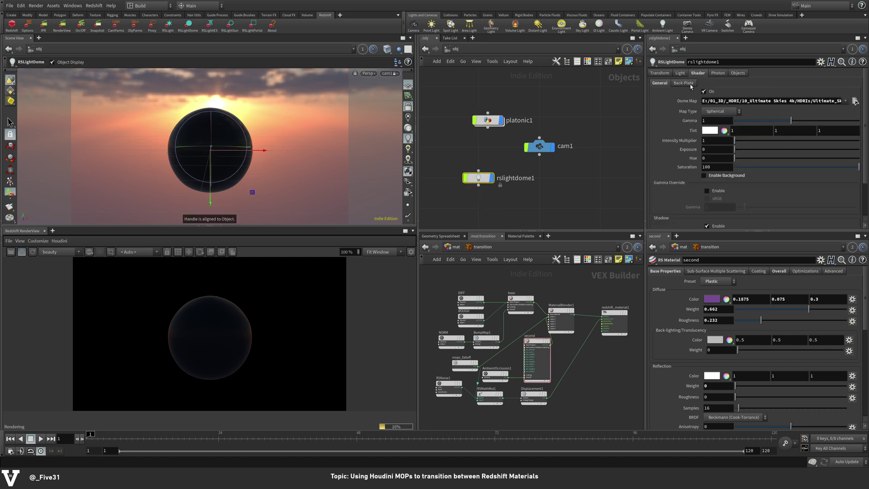
Set rslightdome1's Exposure to 1.
left_click(714, 141)
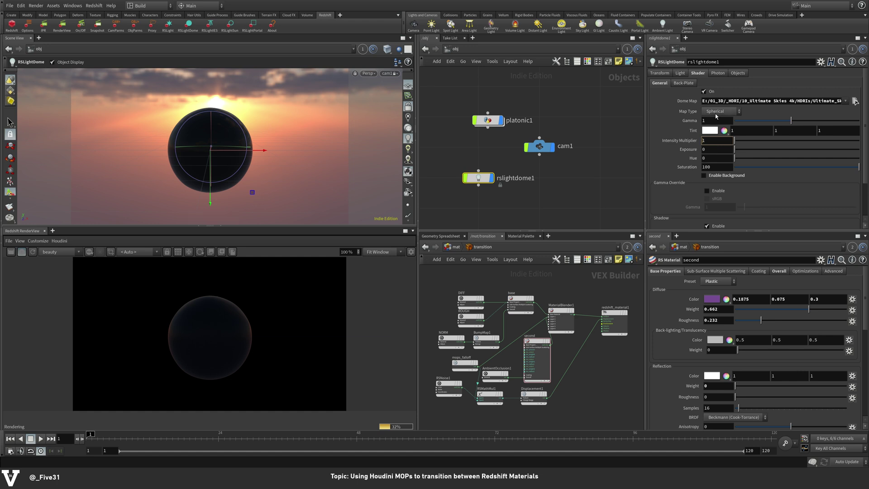
key("Tab")
type("1")
key("Return")
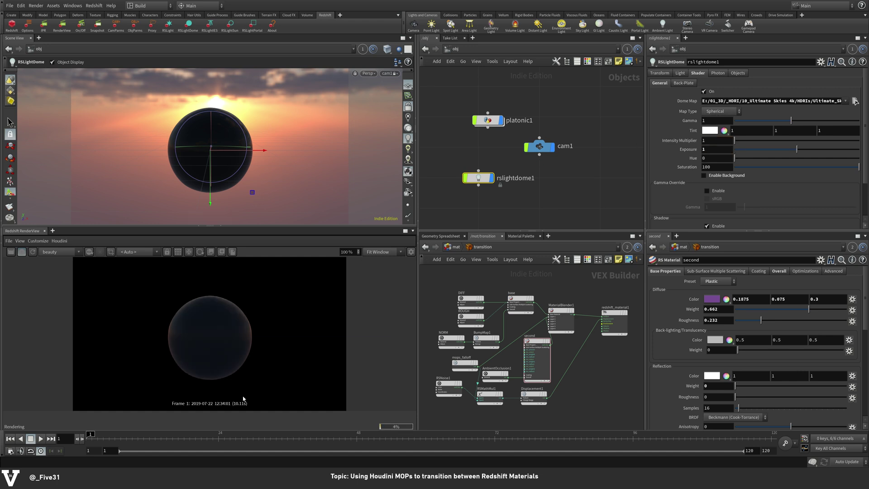
Scrub the timeline through frames 26, 48 and 65 to frame 69.
left_click_drag(190, 434, 230, 434)
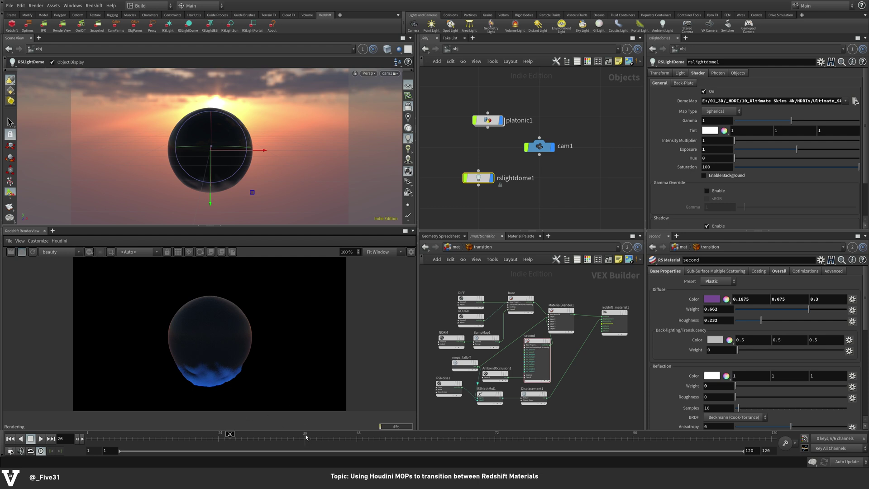
left_click(358, 435)
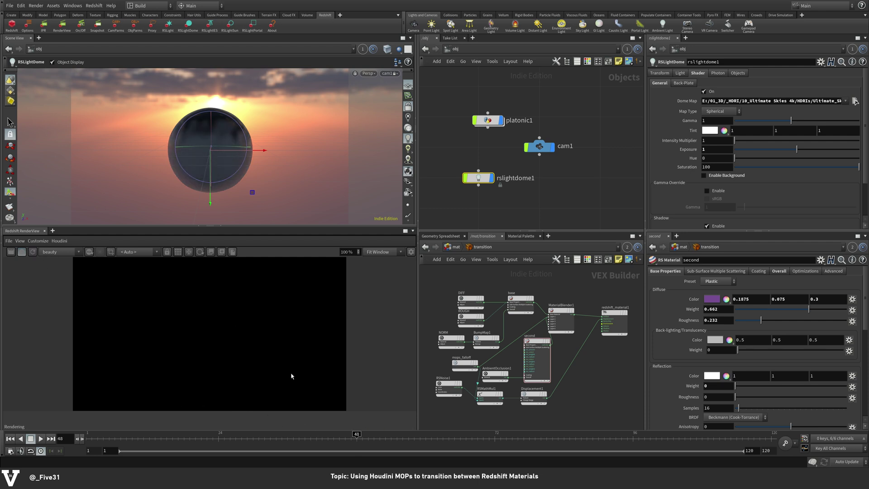
left_click(458, 438)
left_click_drag(458, 439, 478, 438)
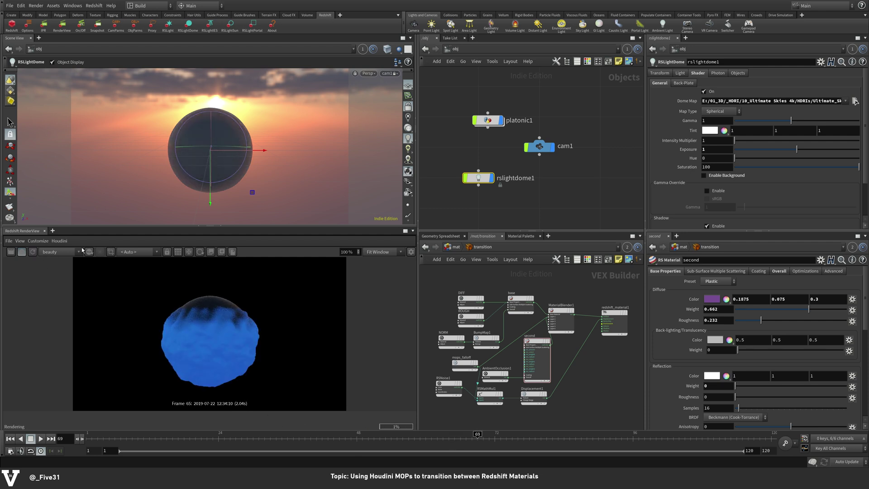